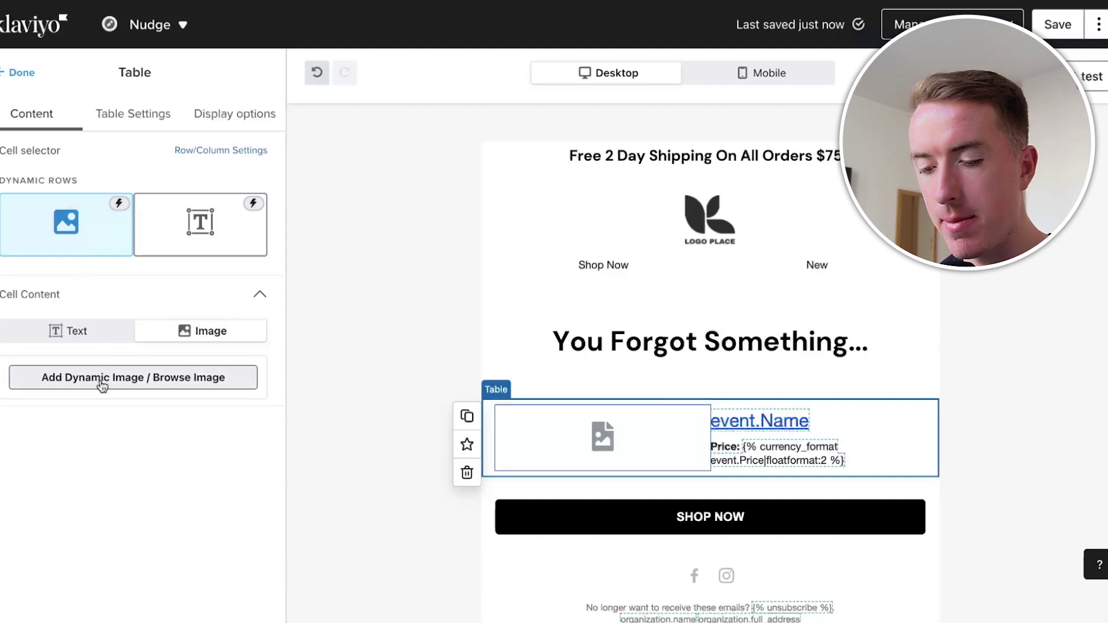
# Set the table's image cell to a dynamic image using the variable event.image.URL
pyautogui.click(102, 384)
pyautogui.click(427, 216)
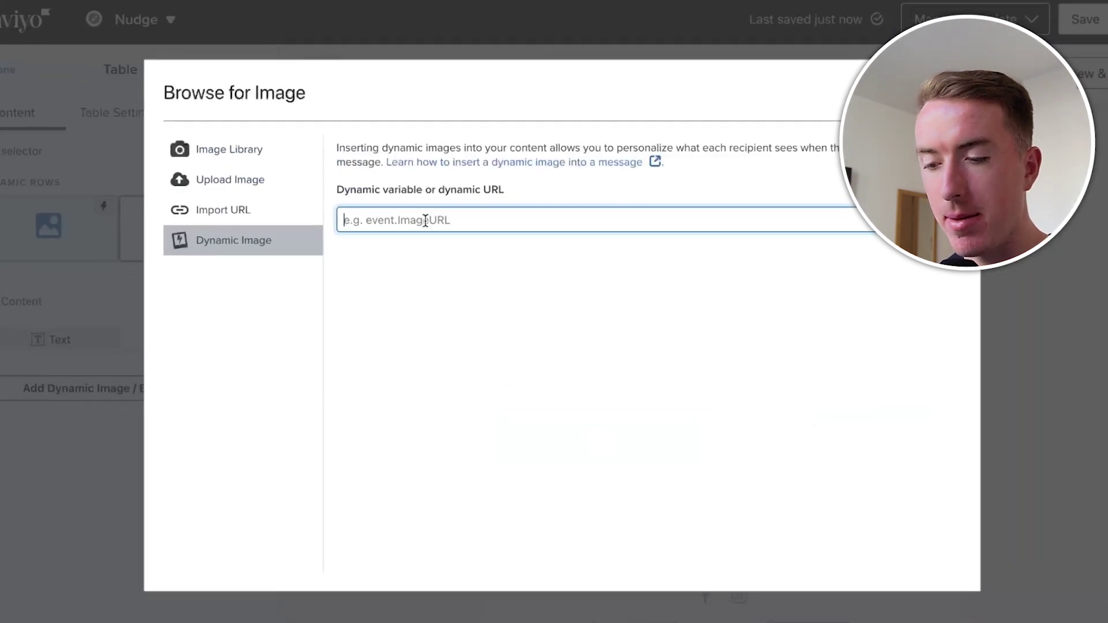
pyautogui.write('event.image.')
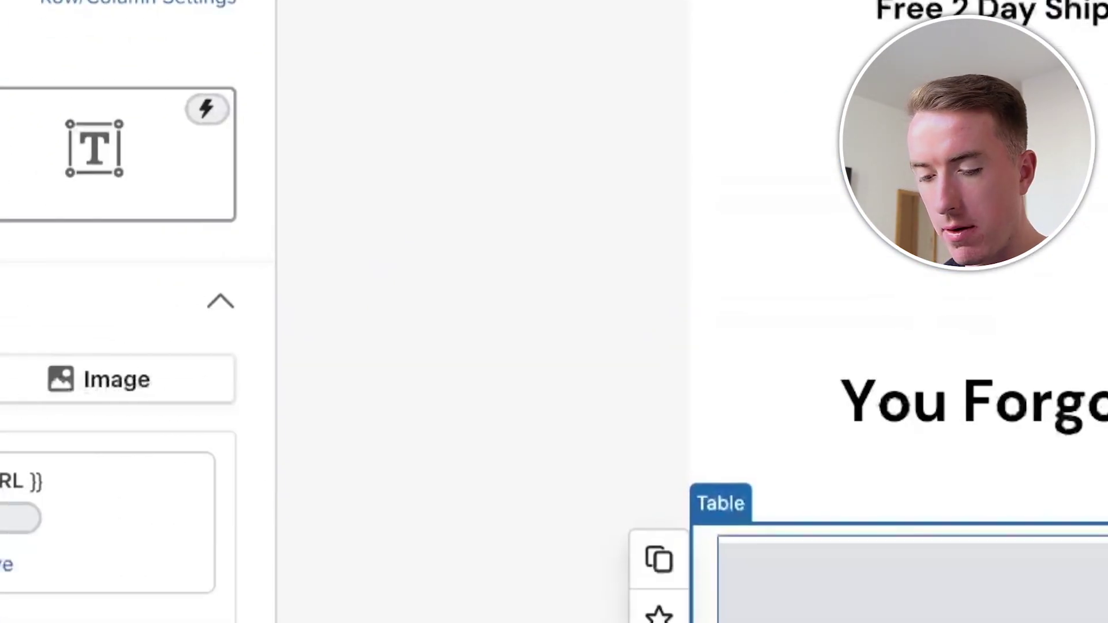
# Give the dynamic image the alt text "Abandoned Cart" and the link address brand.com/cart, and finish editing the table
pyautogui.click(174, 364)
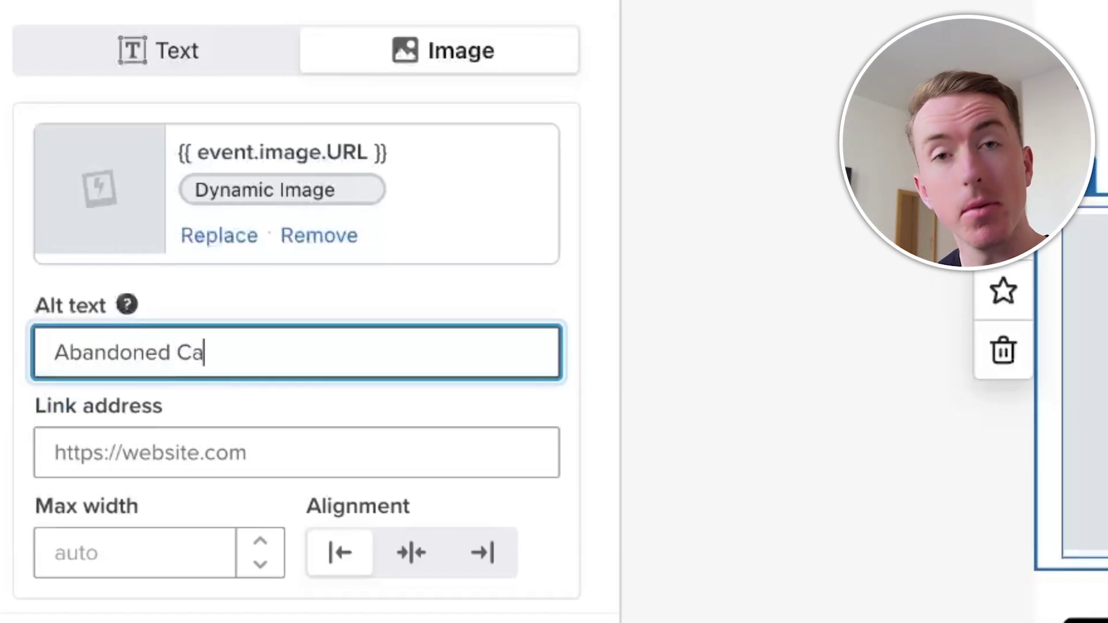
pyautogui.click(155, 467)
pyautogui.write('brand.com/cart')
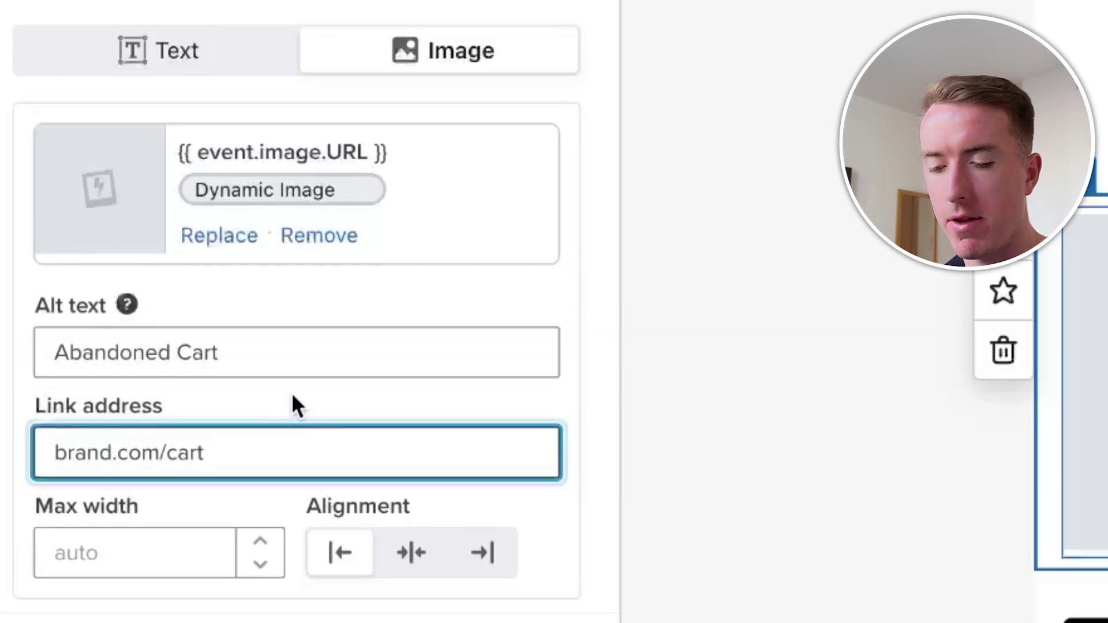
pyautogui.click(293, 394)
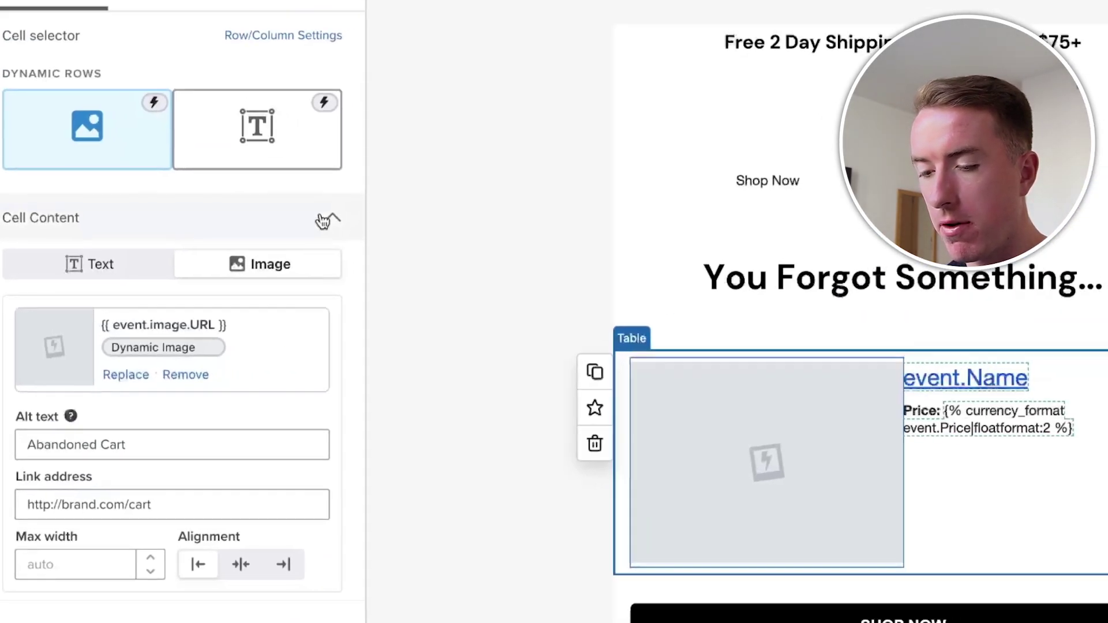
pyautogui.click(18, 73)
# Add an image block with the library image Heading.1 below the SHOP NOW button, and place a spacer between the two
pyautogui.scroll(-2, 546, 255)
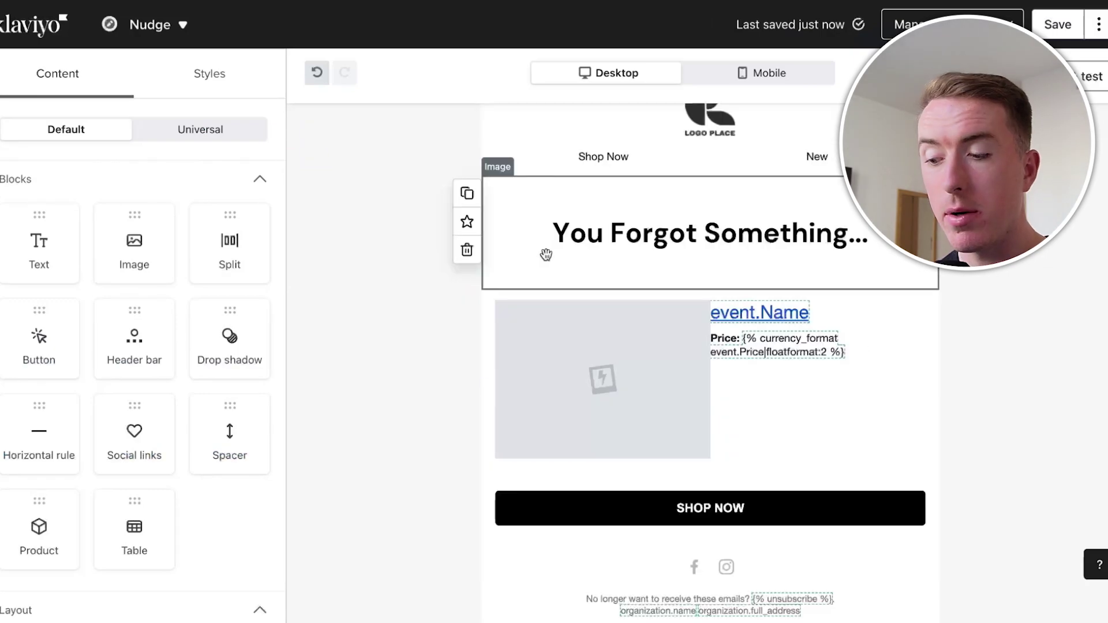
pyautogui.scroll(-1, 530, 299)
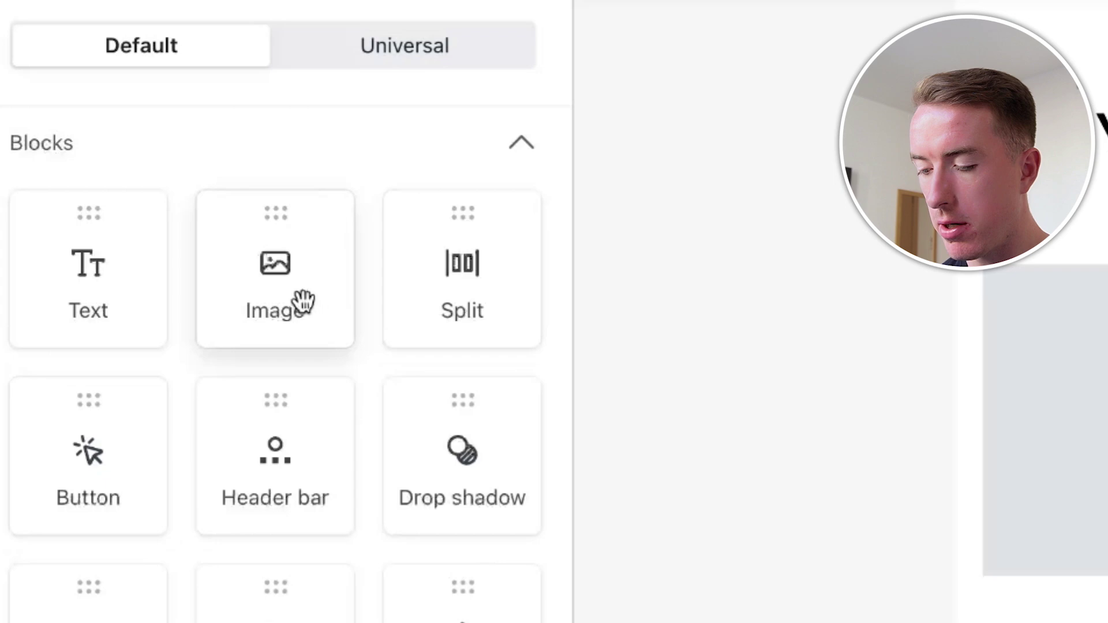
pyautogui.moveTo(303, 300); pyautogui.dragTo(401, 512)
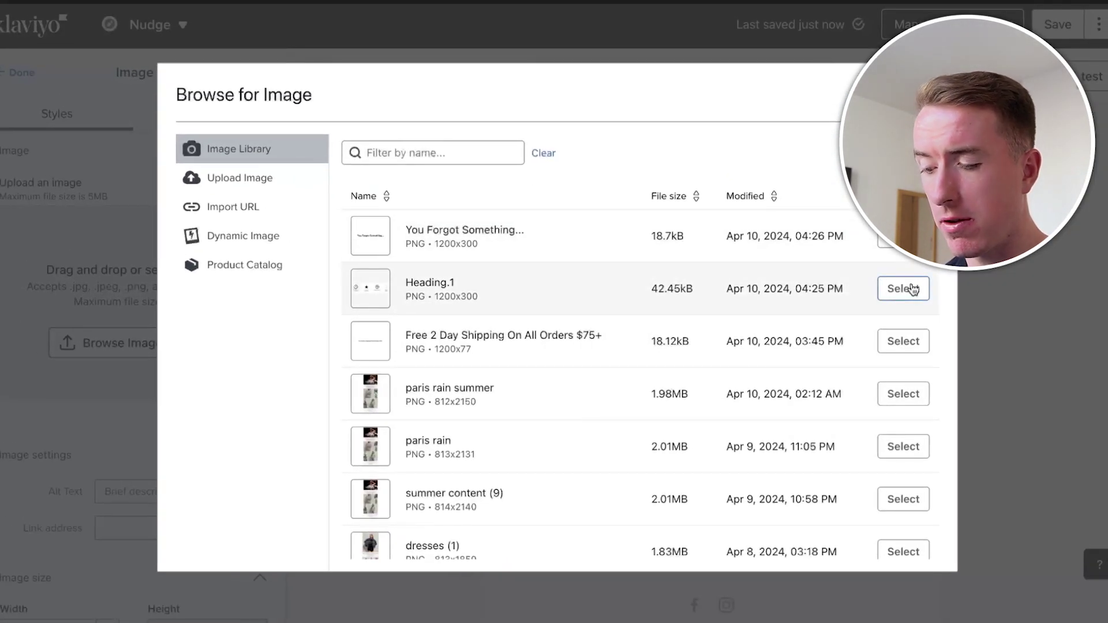
pyautogui.click(904, 288)
pyautogui.scroll(-2, 635, 346)
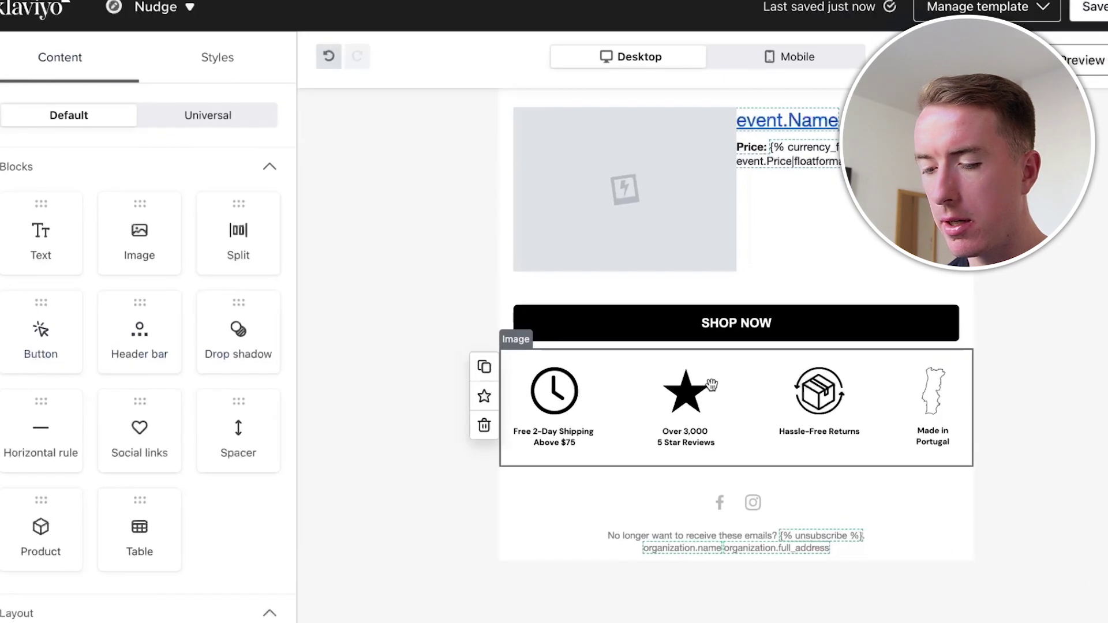
pyautogui.moveTo(240, 444); pyautogui.dragTo(583, 345)
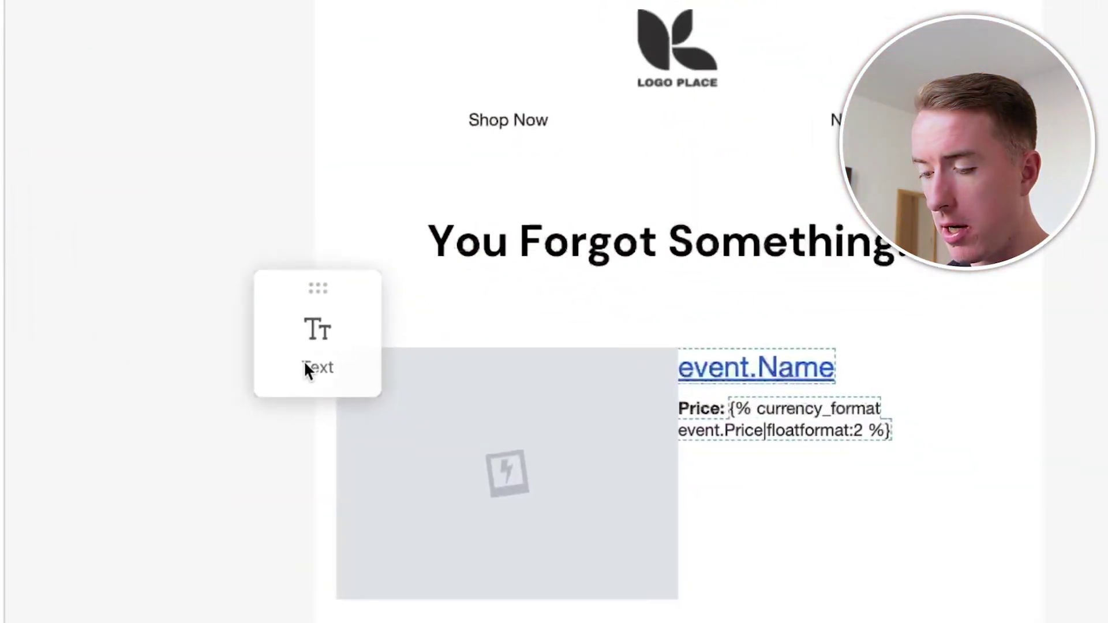
# Add a text block between the "You Forgot Something..." heading and the product table, and paste the copied cart message with its styles
pyautogui.moveTo(304, 360); pyautogui.dragTo(48, 42)
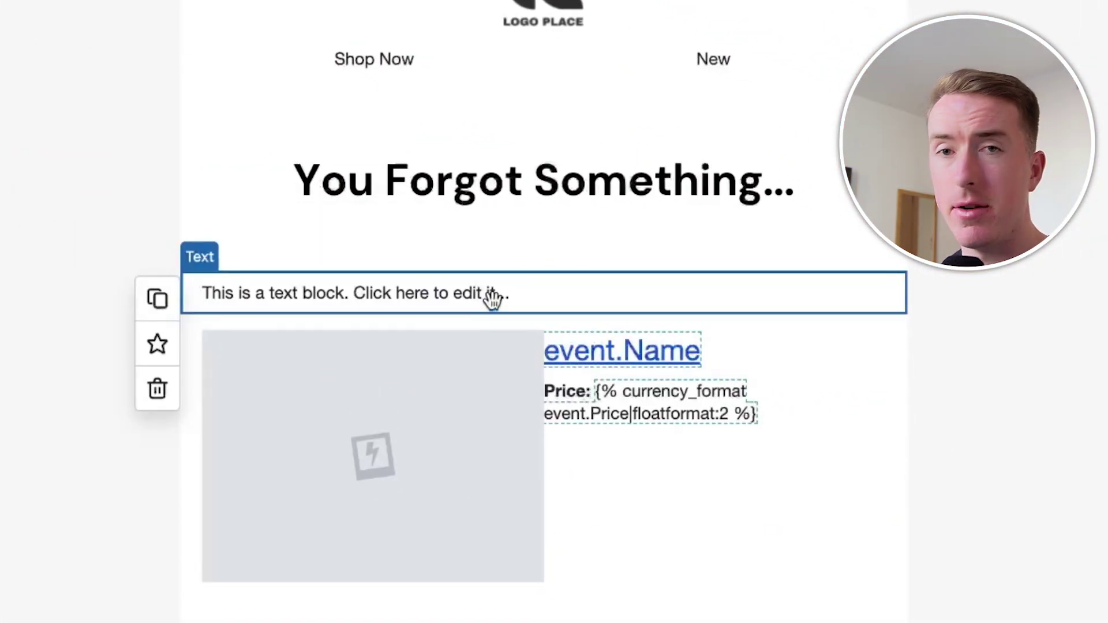
pyautogui.click(312, 293)
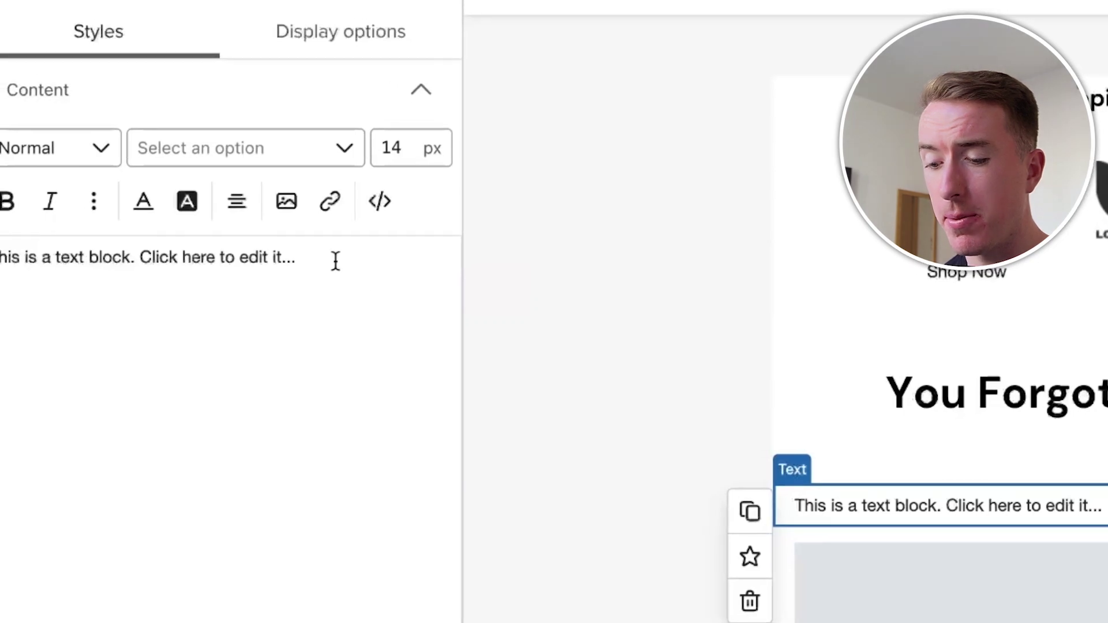
pyautogui.hotkey('ctrl', 'v')
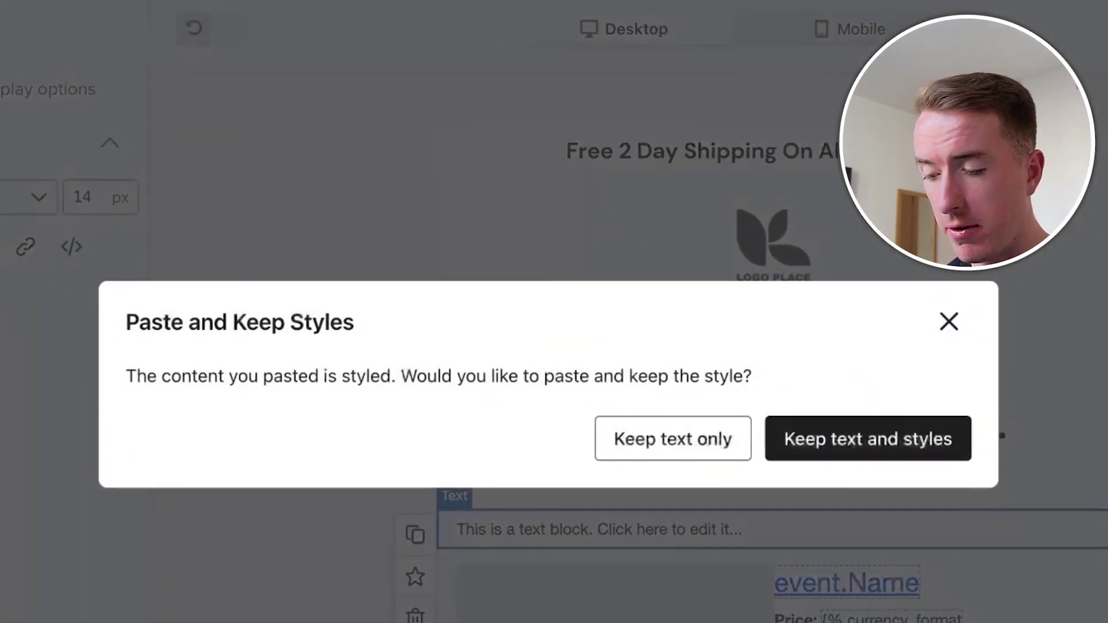
pyautogui.click(836, 448)
# Center the whole cart message and set its font to Futura PT Normal 400
pyautogui.moveTo(408, 415); pyautogui.dragTo(3, 202)
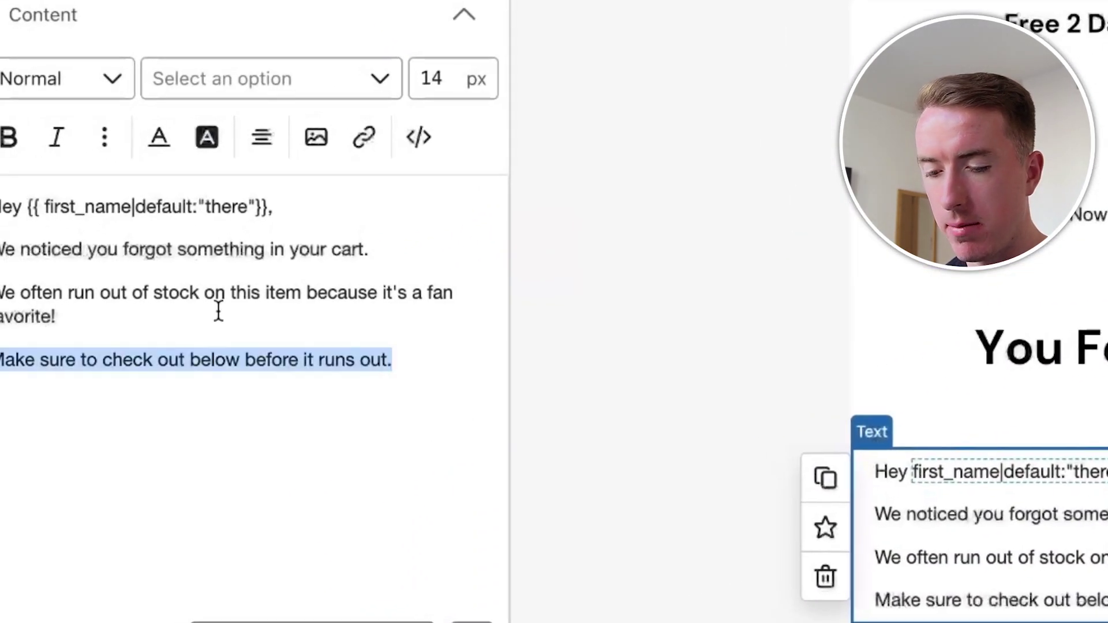
pyautogui.click(263, 144)
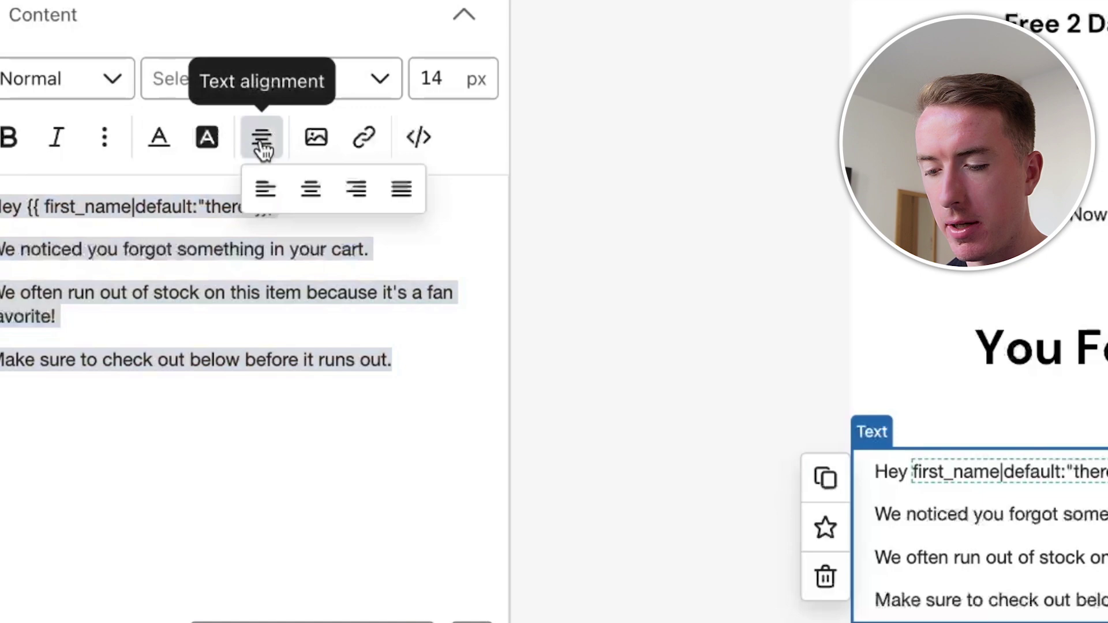
pyautogui.click(312, 190)
pyautogui.click(336, 77)
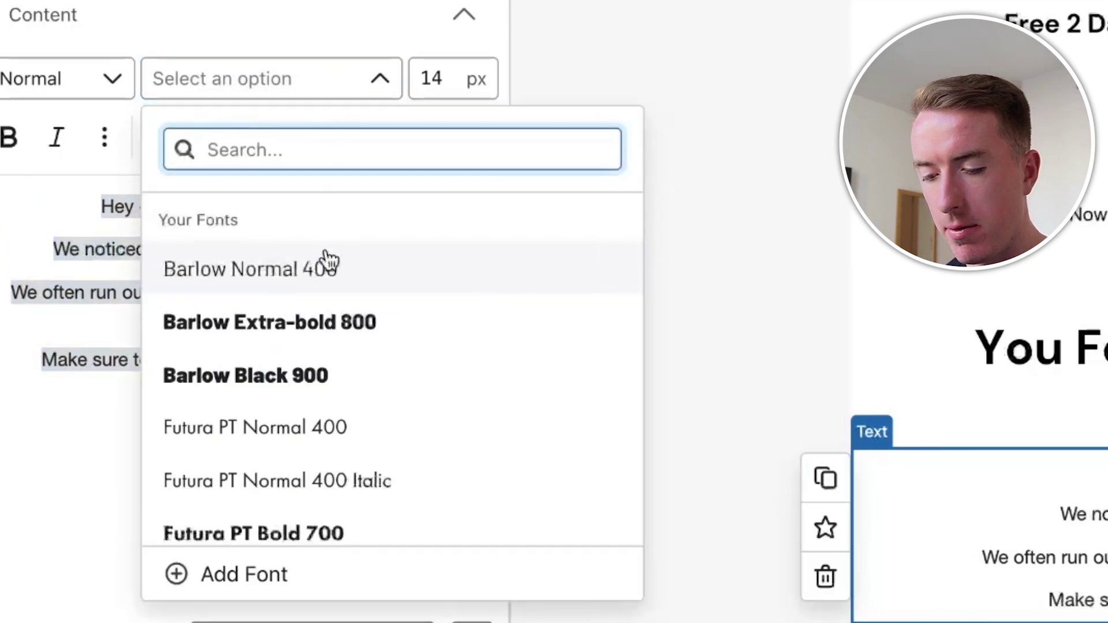
pyautogui.click(350, 432)
pyautogui.click(441, 327)
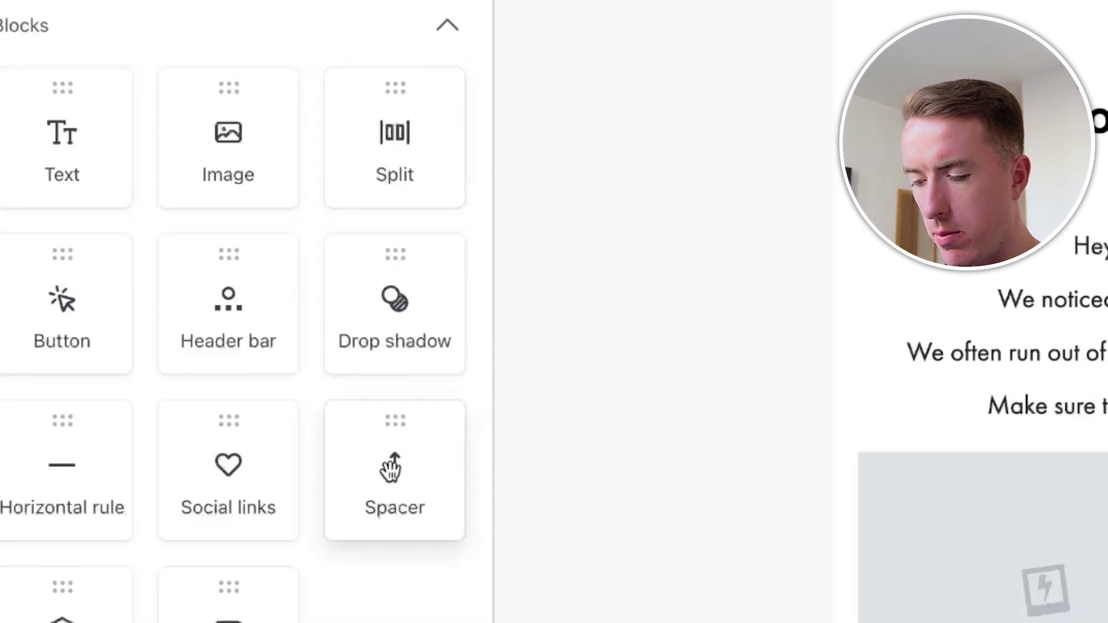
# Insert a spacer between the cart message and the product table
pyautogui.moveTo(391, 465); pyautogui.dragTo(237, 400)
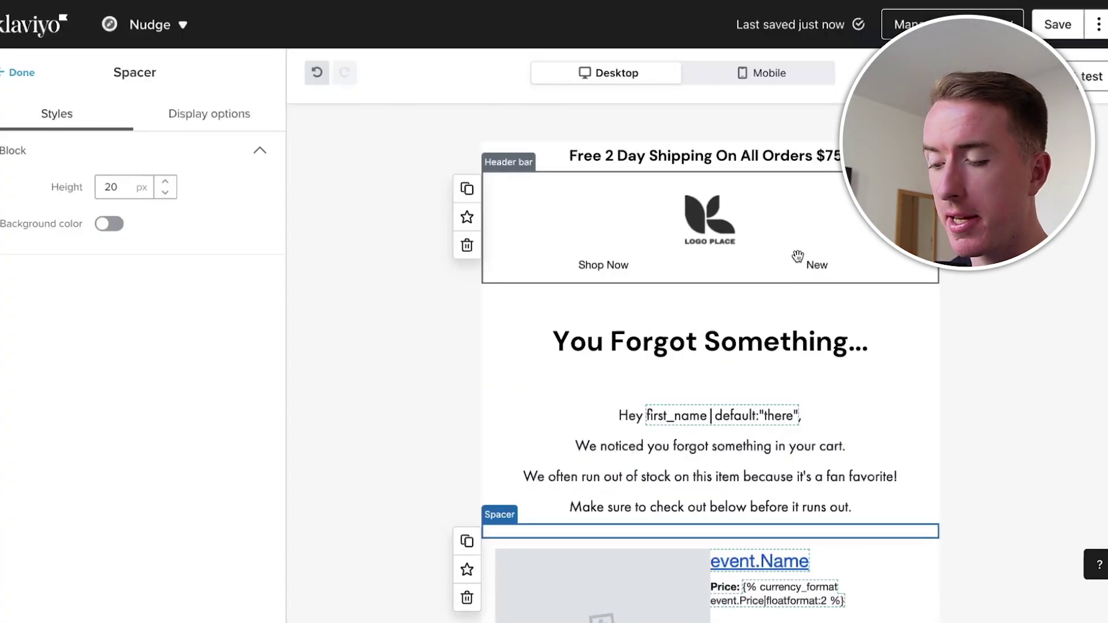
pyautogui.press('Escape')
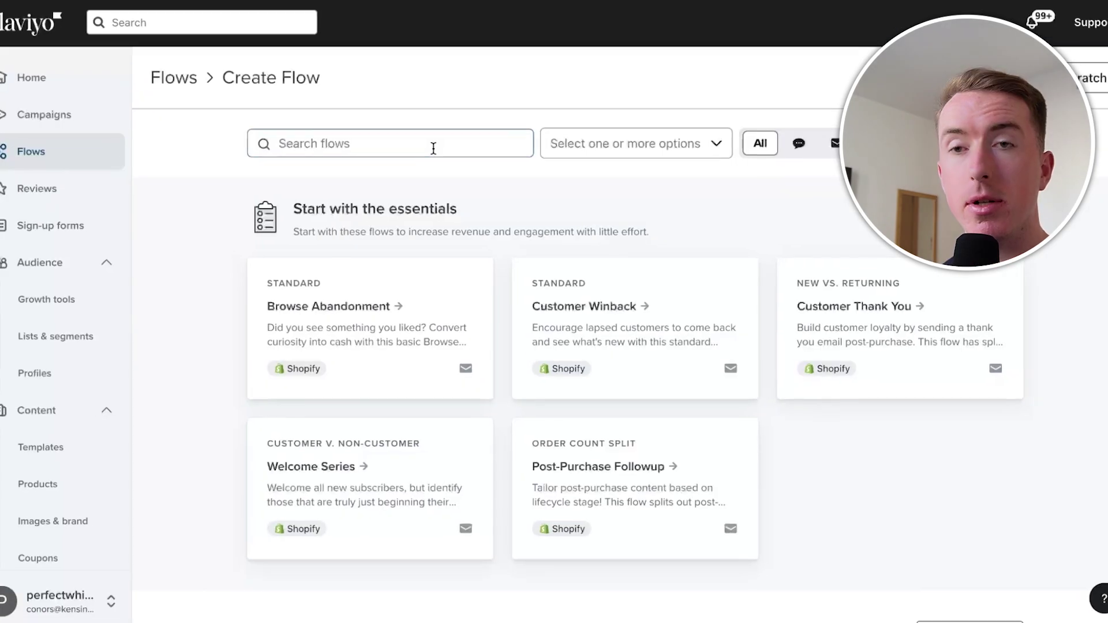
# Search the flow library for "cart" and create the high-value abandoned cart reminder flow, changing "Cart" to "Checkout" after "Abandoned" in its name
pyautogui.click(433, 148)
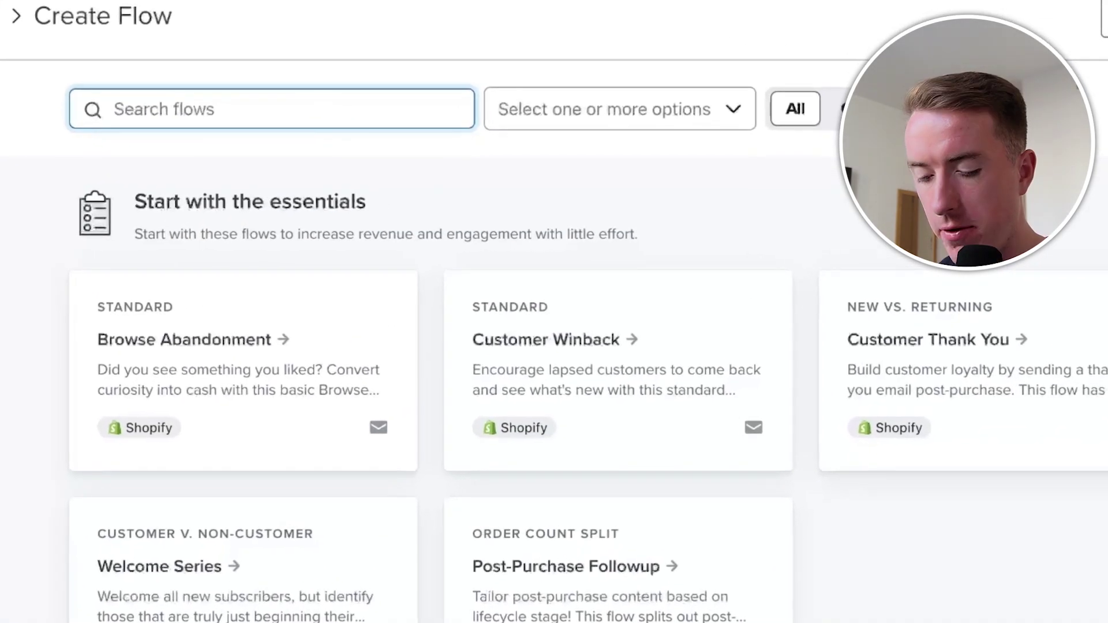
pyautogui.write('cart')
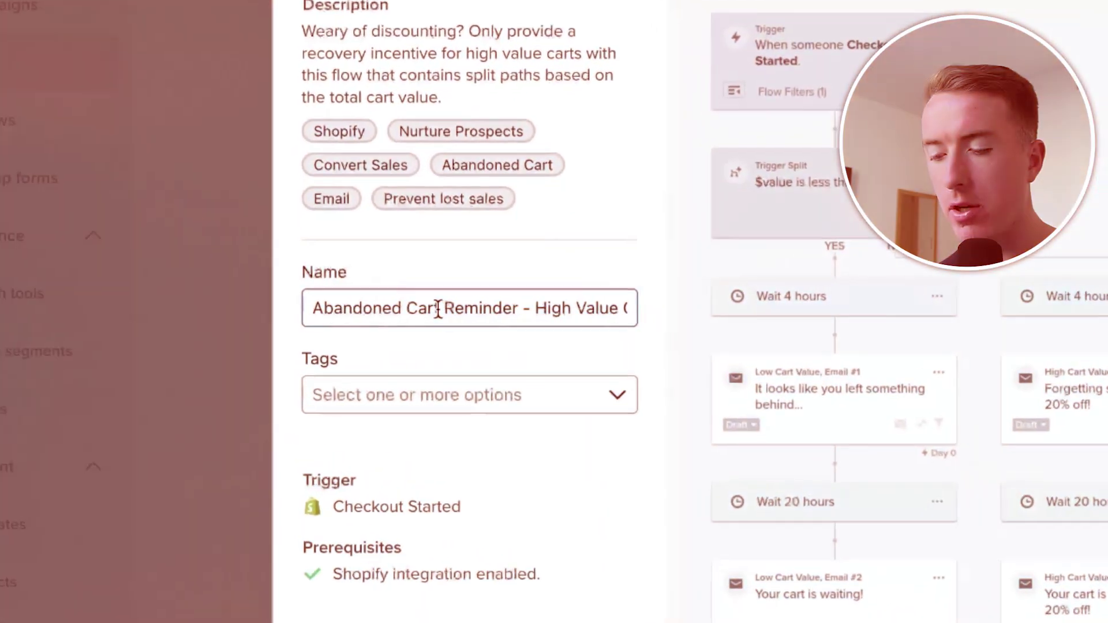
pyautogui.moveTo(438, 309); pyautogui.dragTo(407, 310)
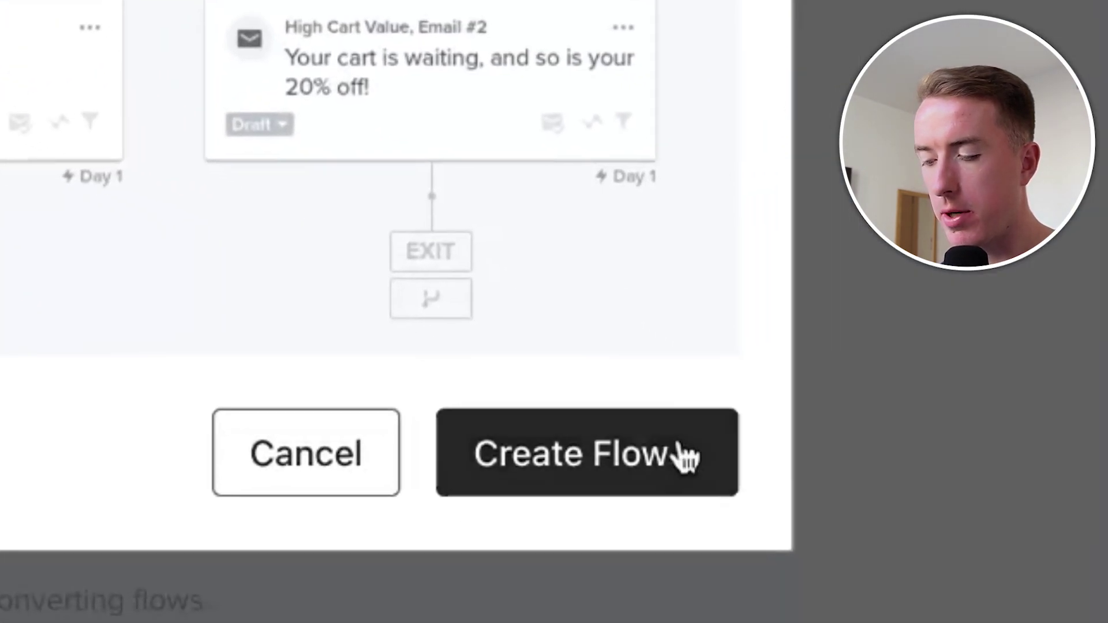
pyautogui.click(601, 462)
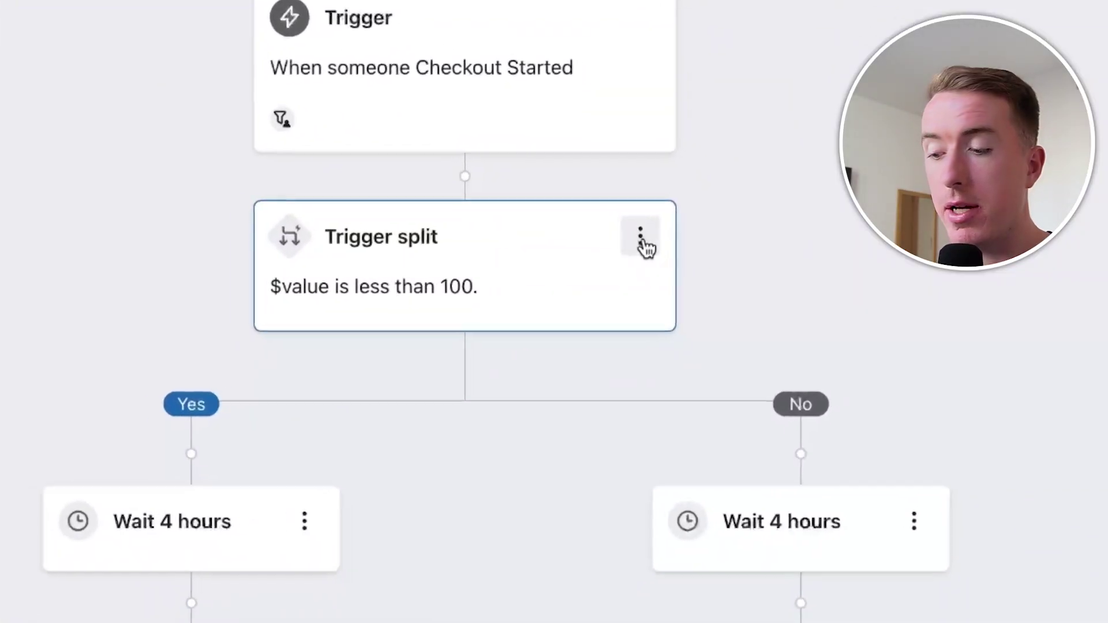
# Edit the trigger split so its condition is $value is less than 75, and save it
pyautogui.click(641, 242)
pyautogui.click(512, 263)
pyautogui.scroll(-8, 866, 369)
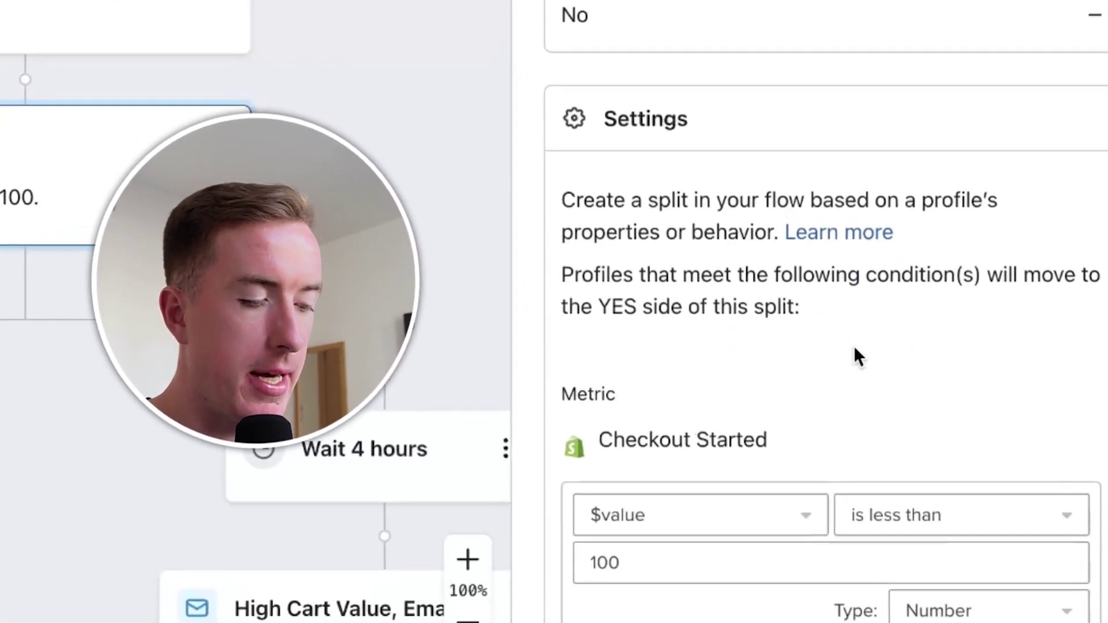
pyautogui.doubleClick(595, 358)
pyautogui.write('75')
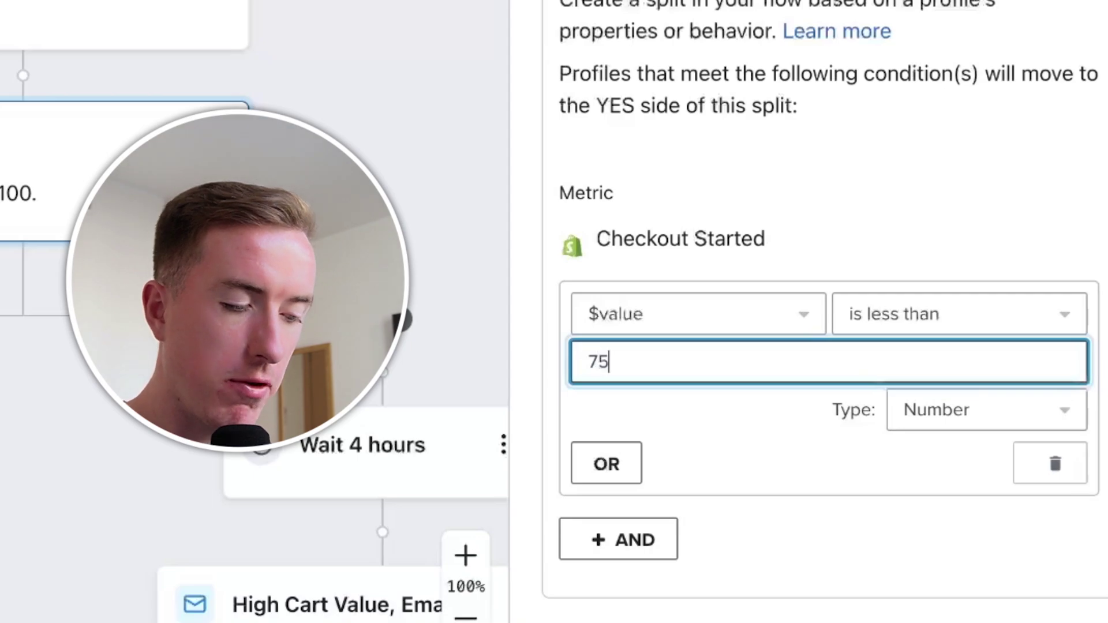
pyautogui.scroll(-1, 854, 348)
pyautogui.click(798, 590)
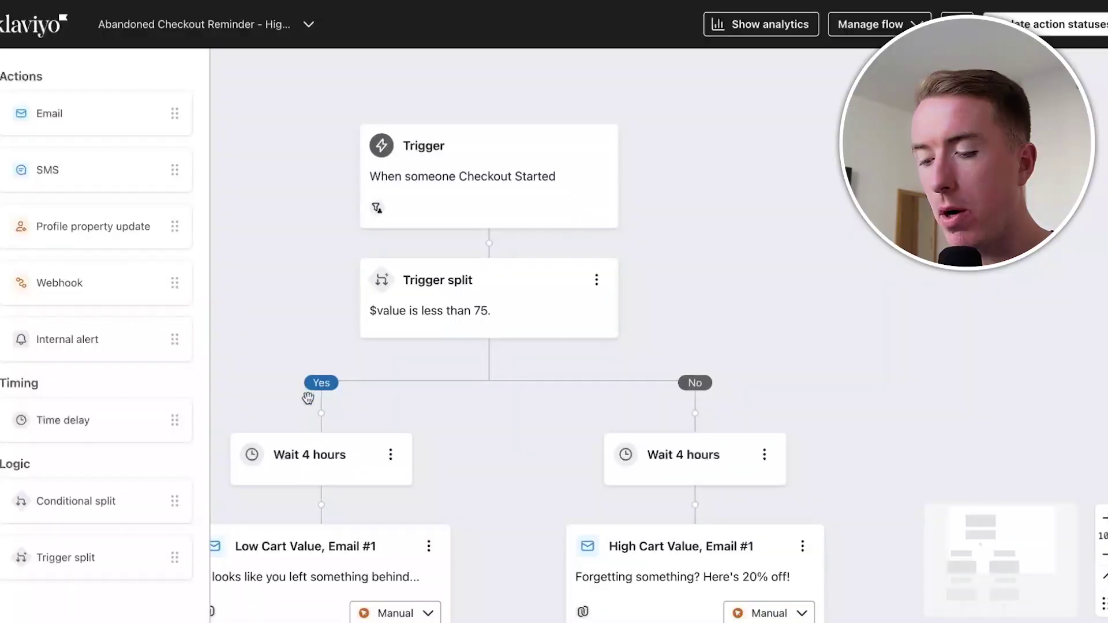
# Save the product table in Low Cart Value, Email #1 as universal content named "Abandoned Checkout Dynamic Product Block"
pyautogui.scroll(-5, 308, 398)
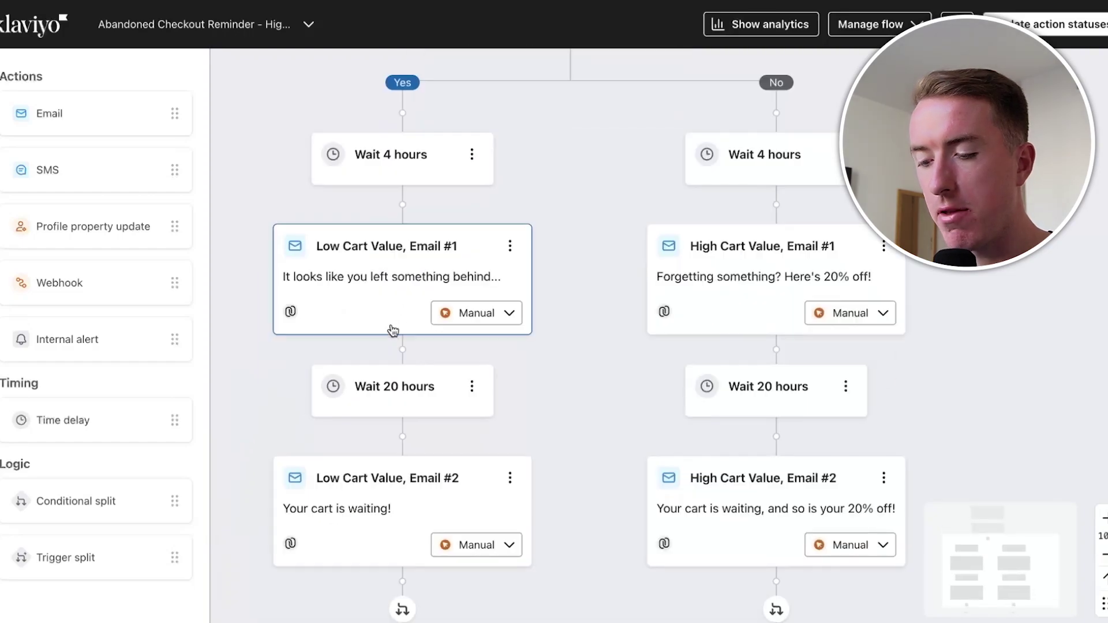
pyautogui.click(406, 282)
pyautogui.click(1084, 473)
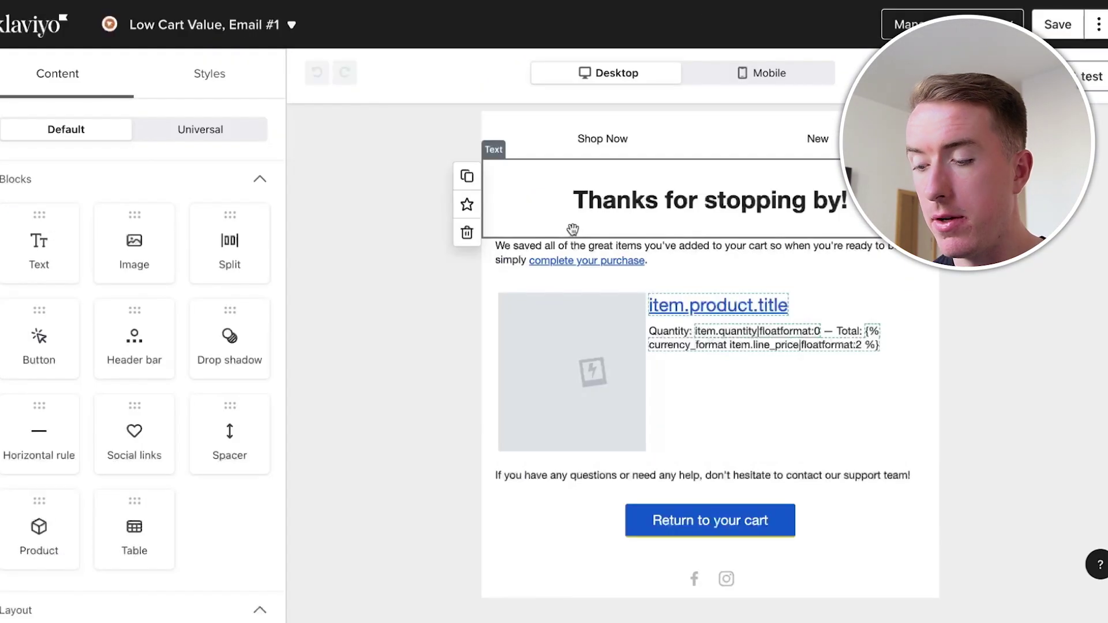
pyautogui.click(689, 370)
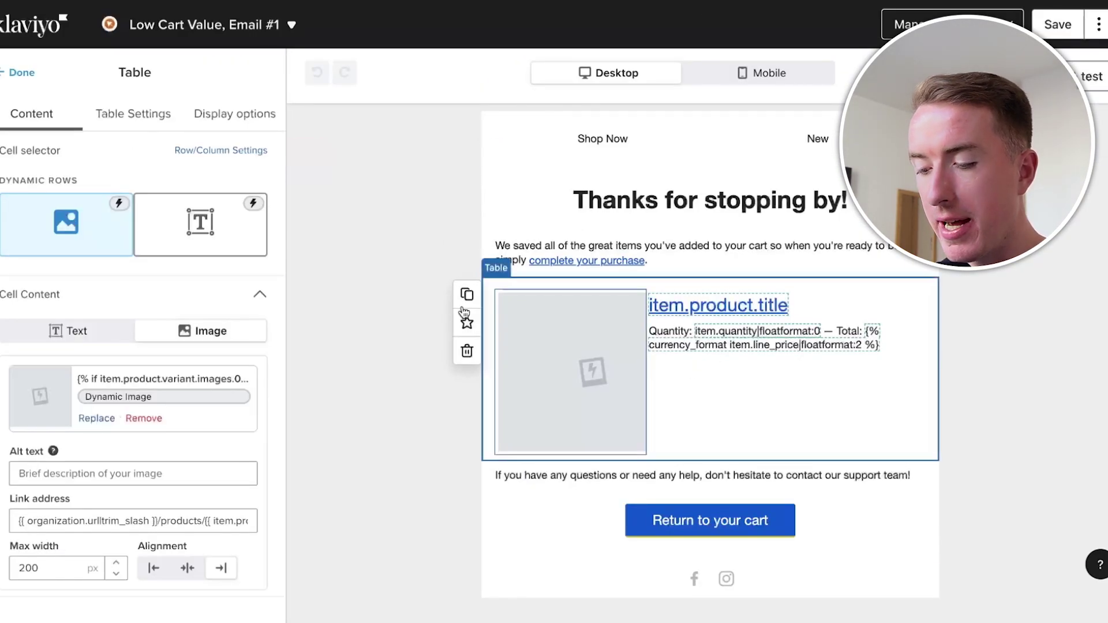
pyautogui.click(467, 325)
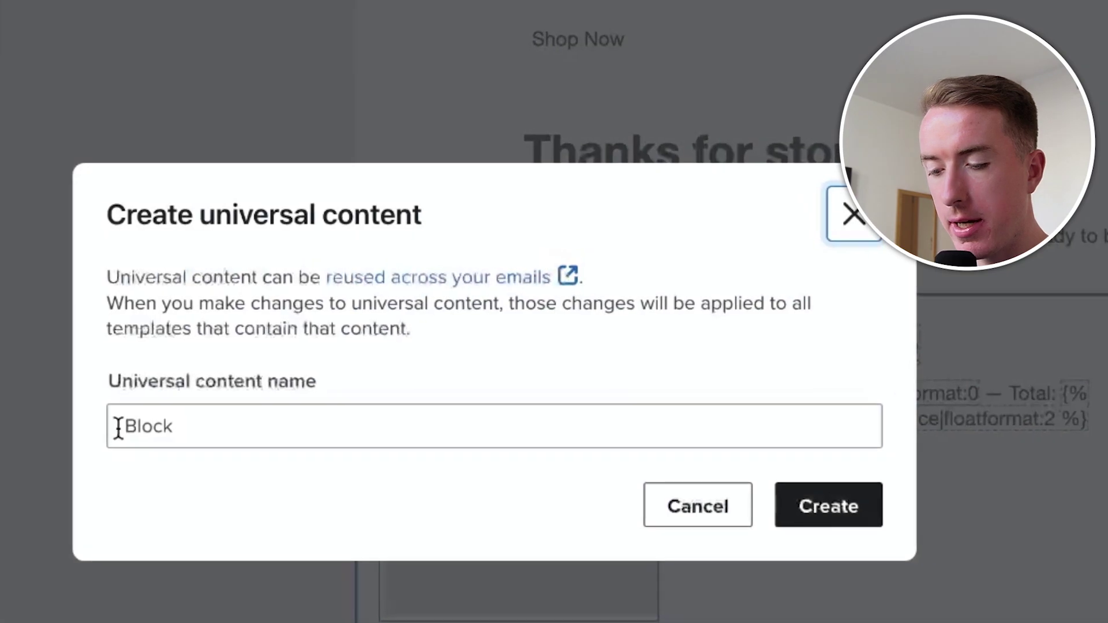
pyautogui.write('Abandoned Checkout Dynamic Product Block')
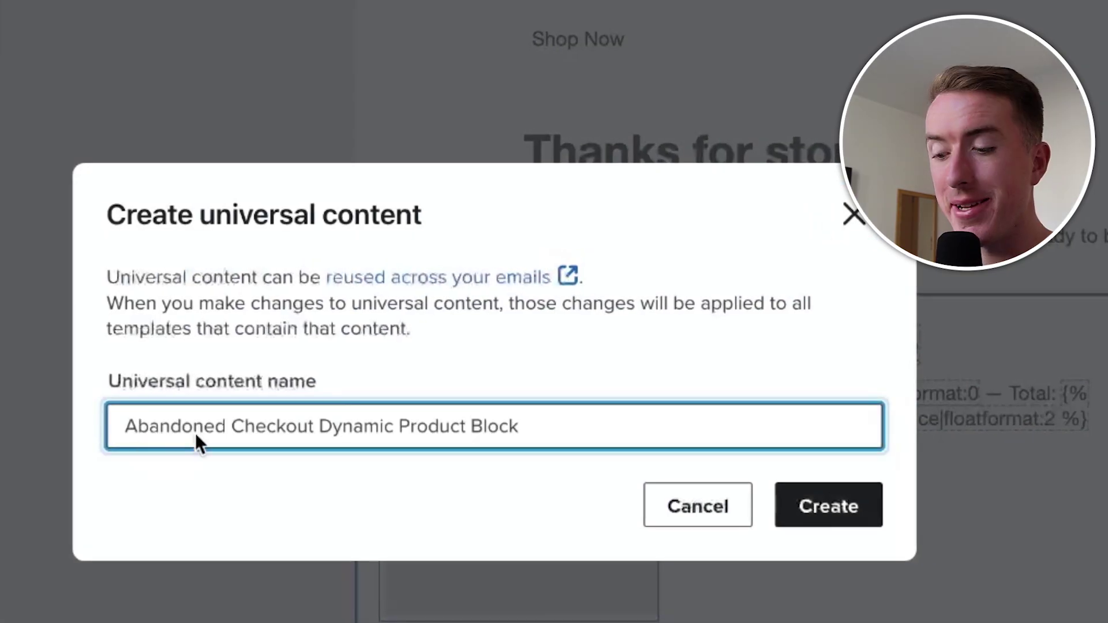
pyautogui.click(832, 512)
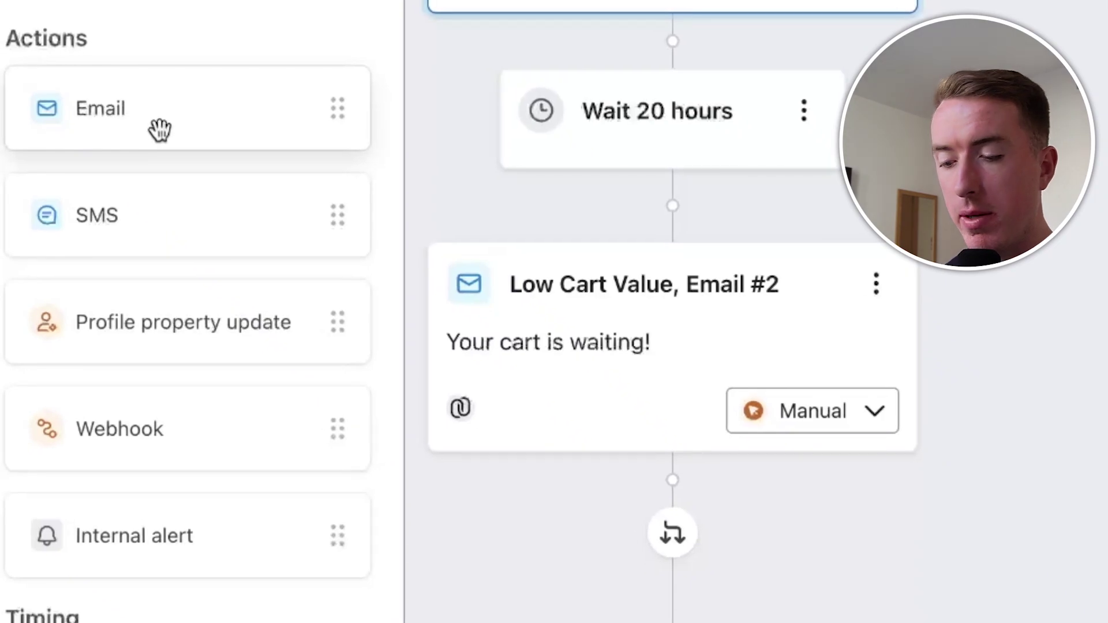
# Add a new email below Low Cart Value, Email #2 in the flow and start its content as a blank email
pyautogui.moveTo(158, 129); pyautogui.dragTo(471, 337)
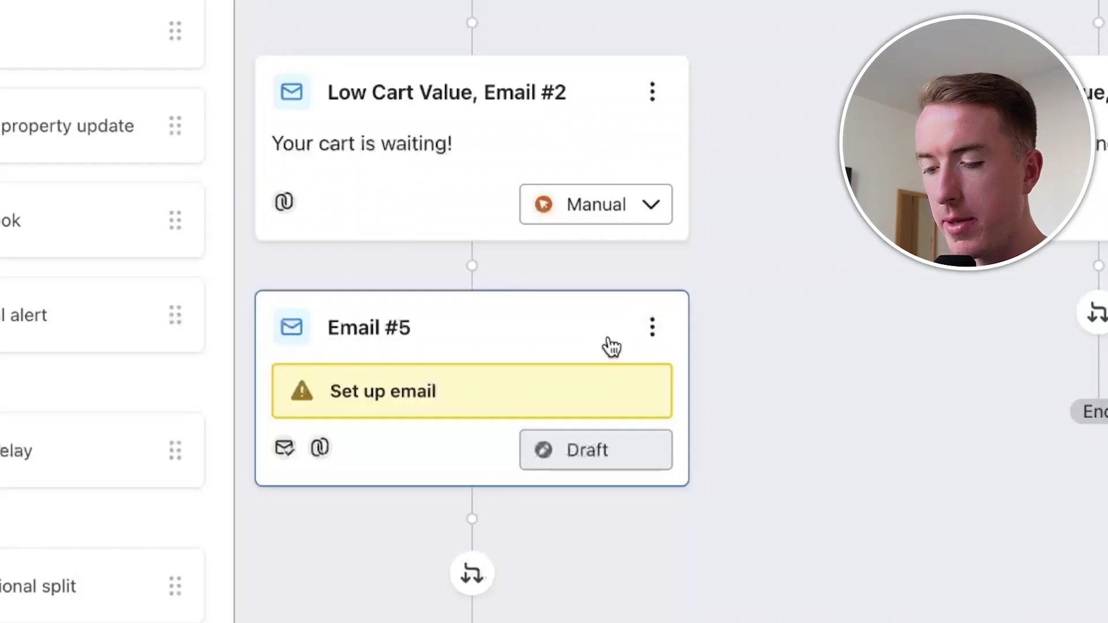
pyautogui.click(637, 375)
pyautogui.click(1087, 594)
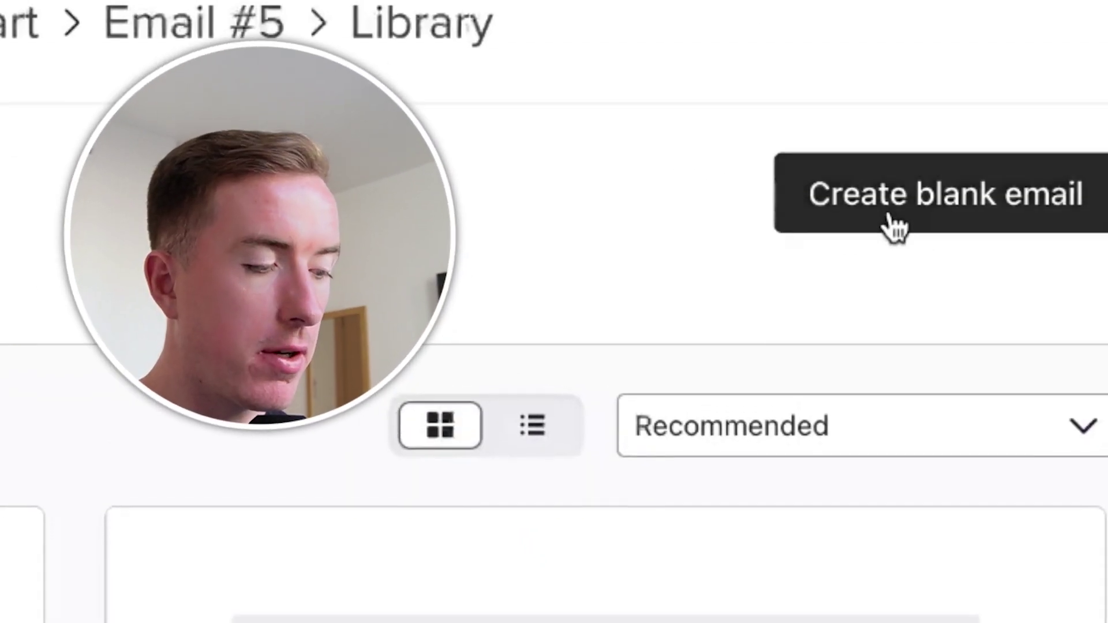
pyautogui.click(936, 211)
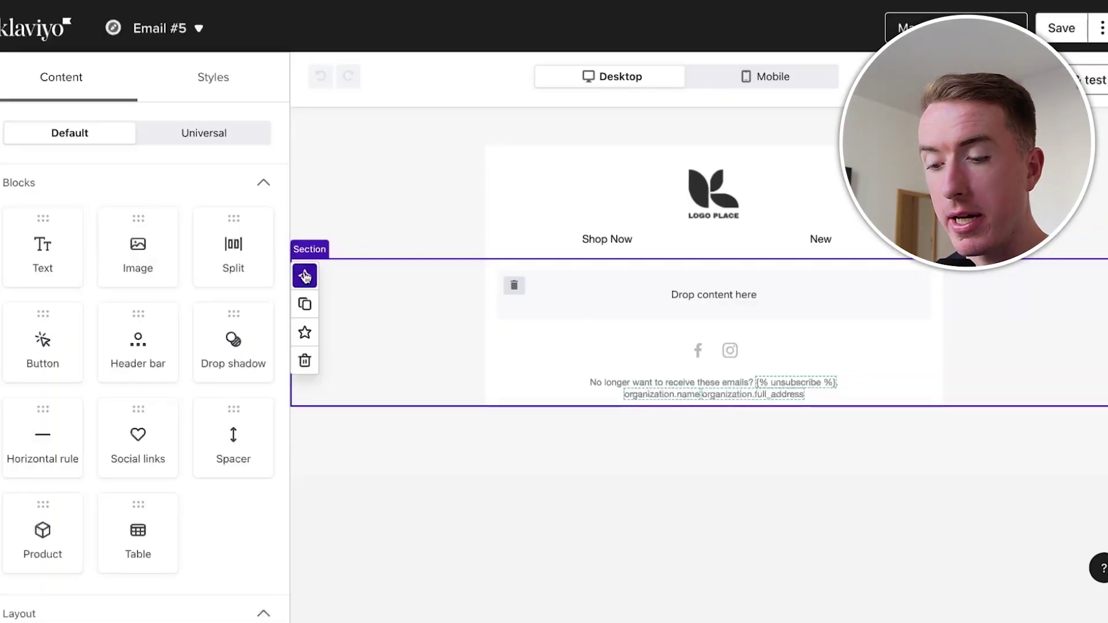
# Insert the universal "Abandoned Checkout Dynamic Product Block" table into the empty content section of Email #5
pyautogui.click(216, 134)
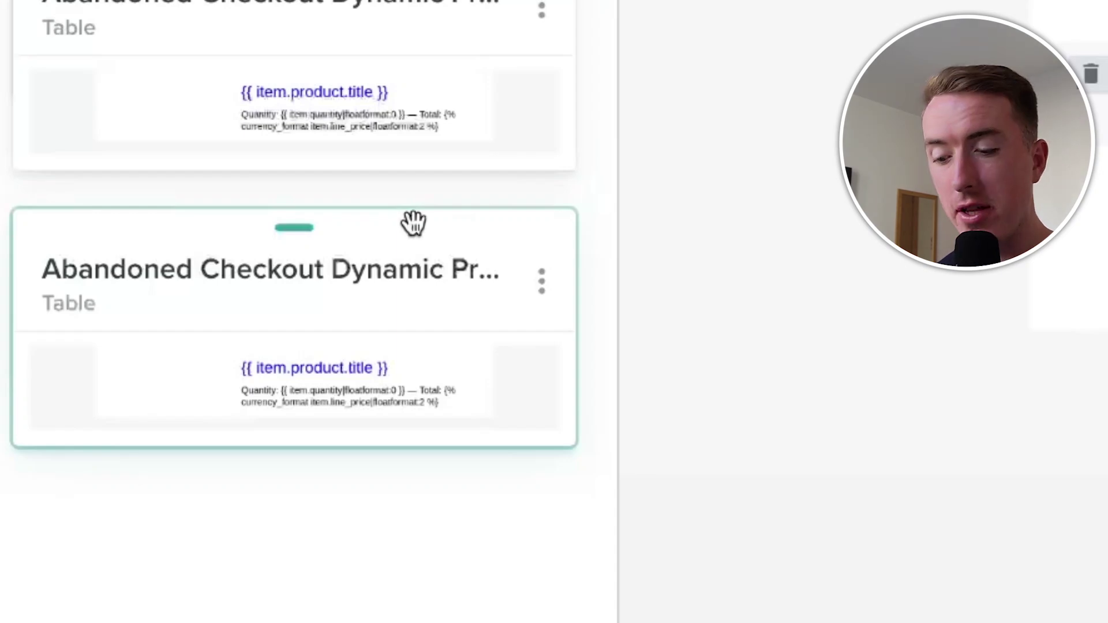
pyautogui.moveTo(290, 317); pyautogui.dragTo(485, 285)
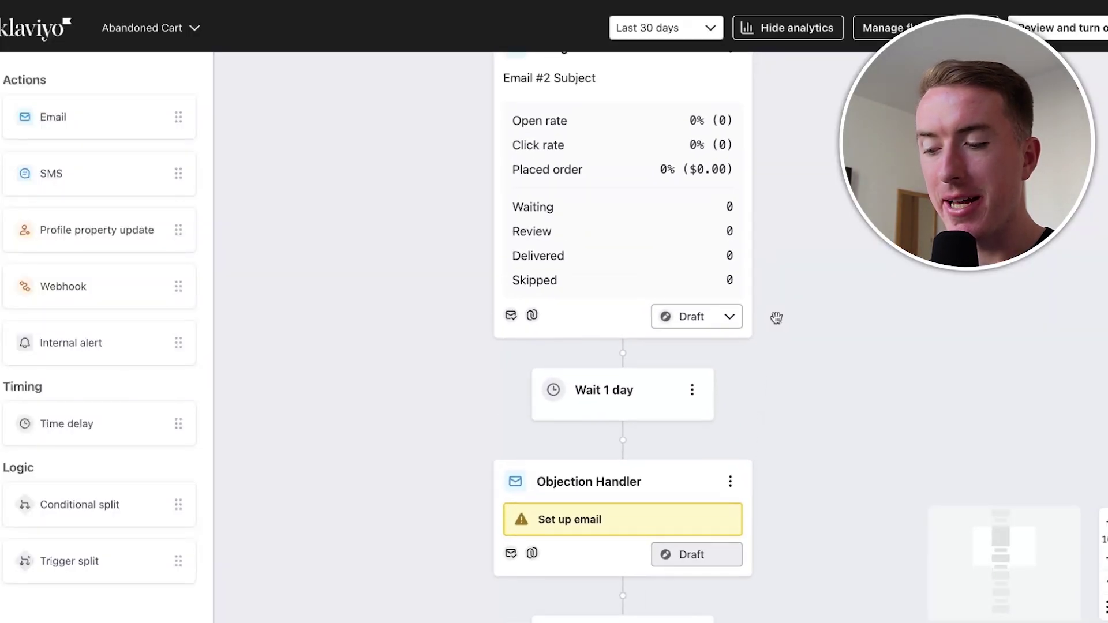
# Review the Nudge email's preview in the Abandoned Cart flow and the sequence of follow-up emails and delays below it
pyautogui.scroll(3, 776, 318)
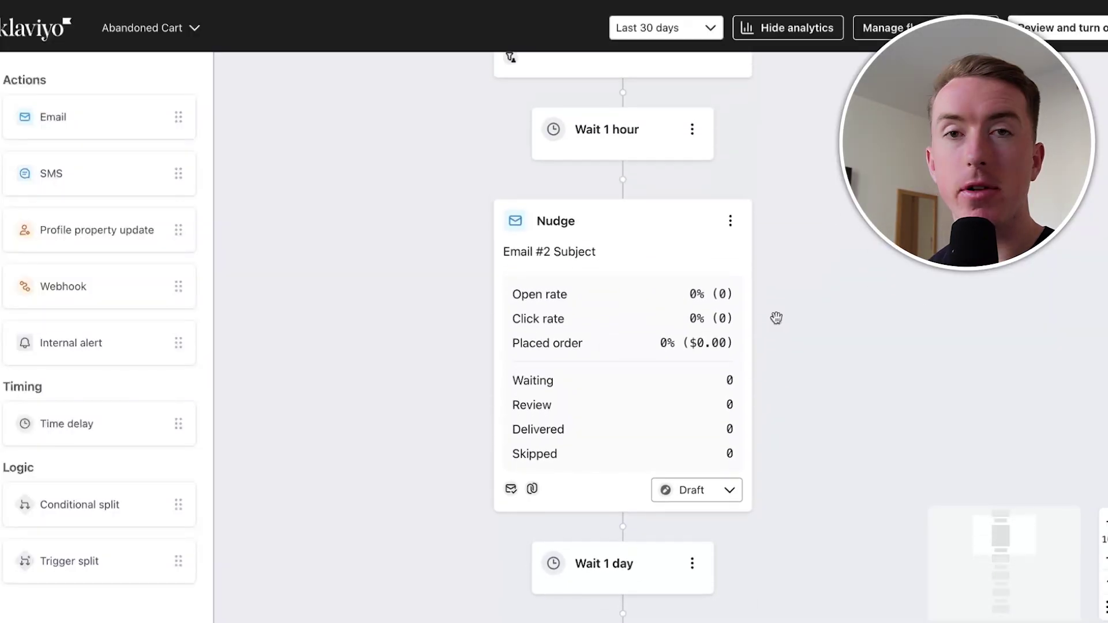
pyautogui.click(616, 254)
pyautogui.scroll(-8, 1027, 381)
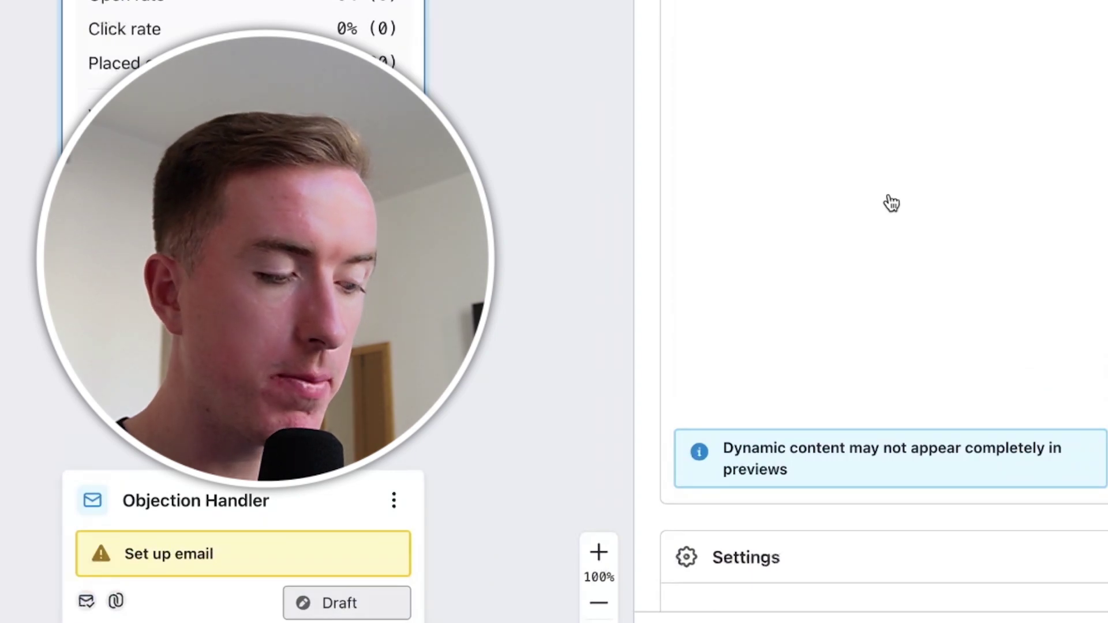
pyautogui.scroll(2, 892, 204)
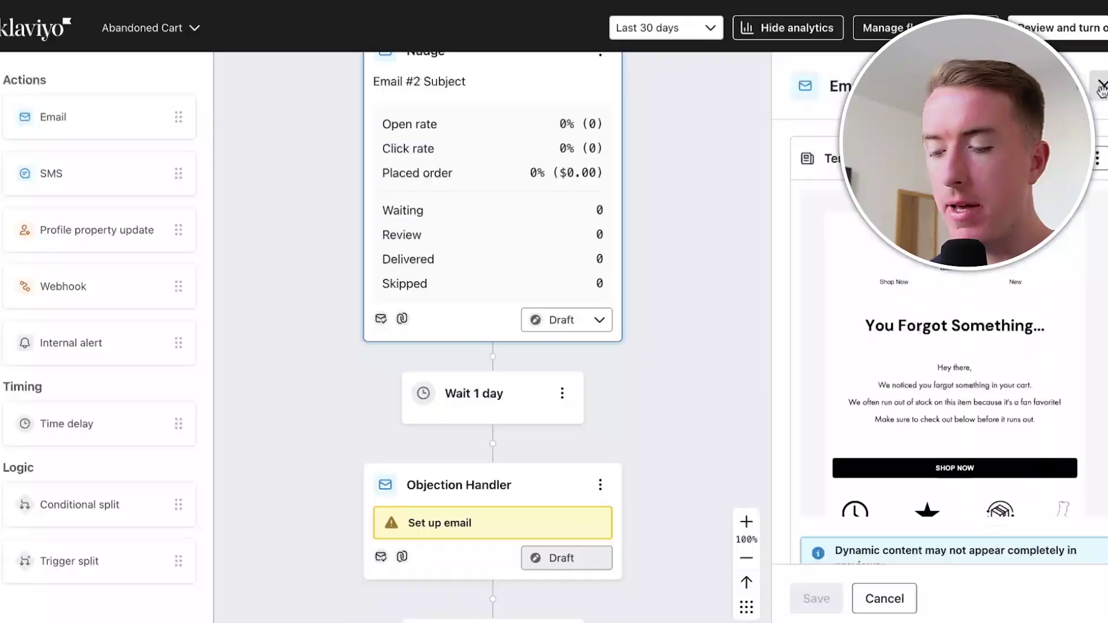
pyautogui.click(680, 376)
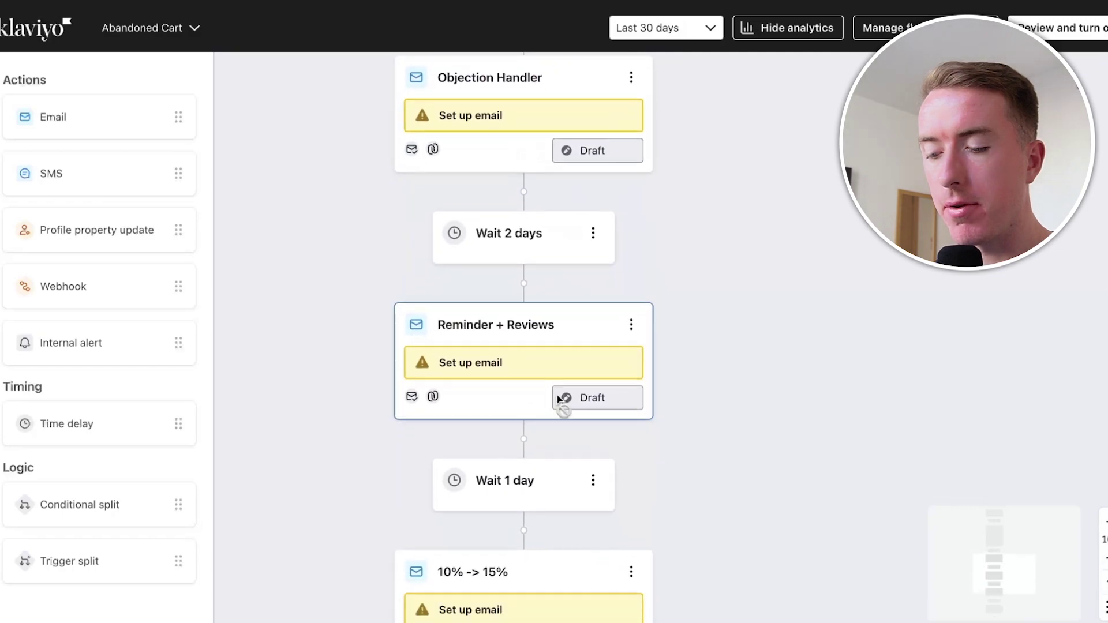
pyautogui.scroll(-3, 559, 399)
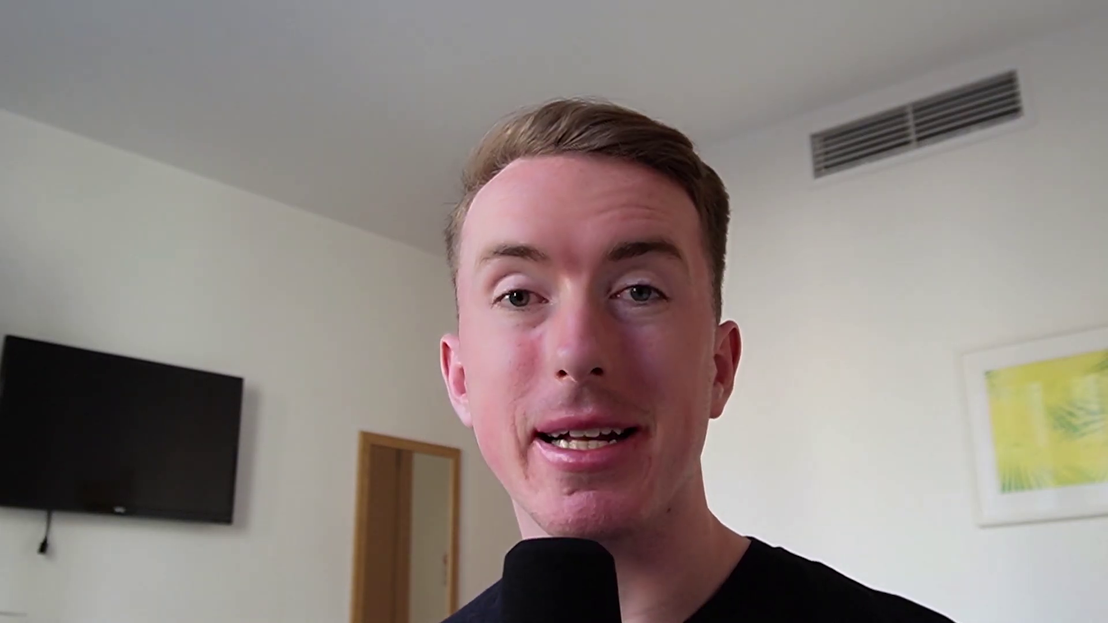
pyautogui.scroll(-2, 556, 307)
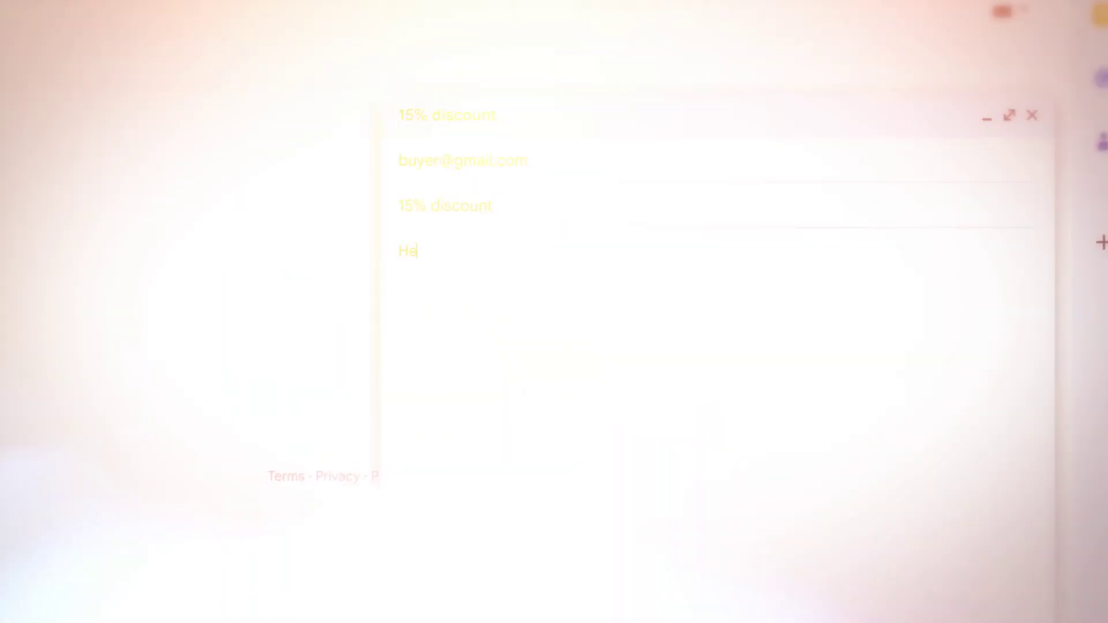
pyautogui.write("Hey, you're so close to purch")
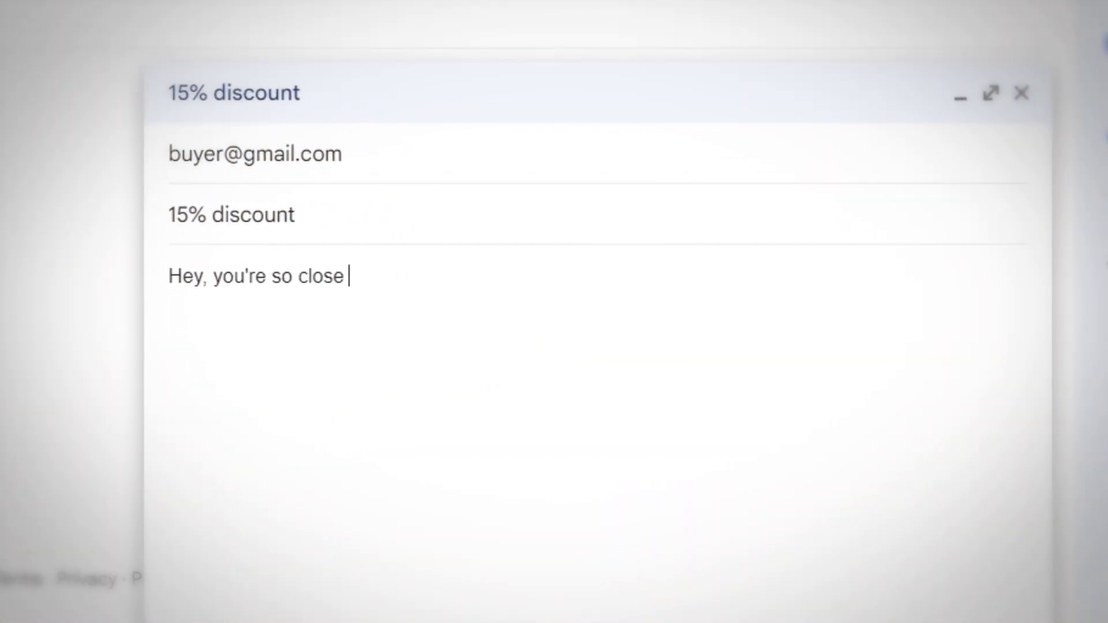
pyautogui.write('asing.')
pyautogui.press('Return')
pyautogui.press('Return')
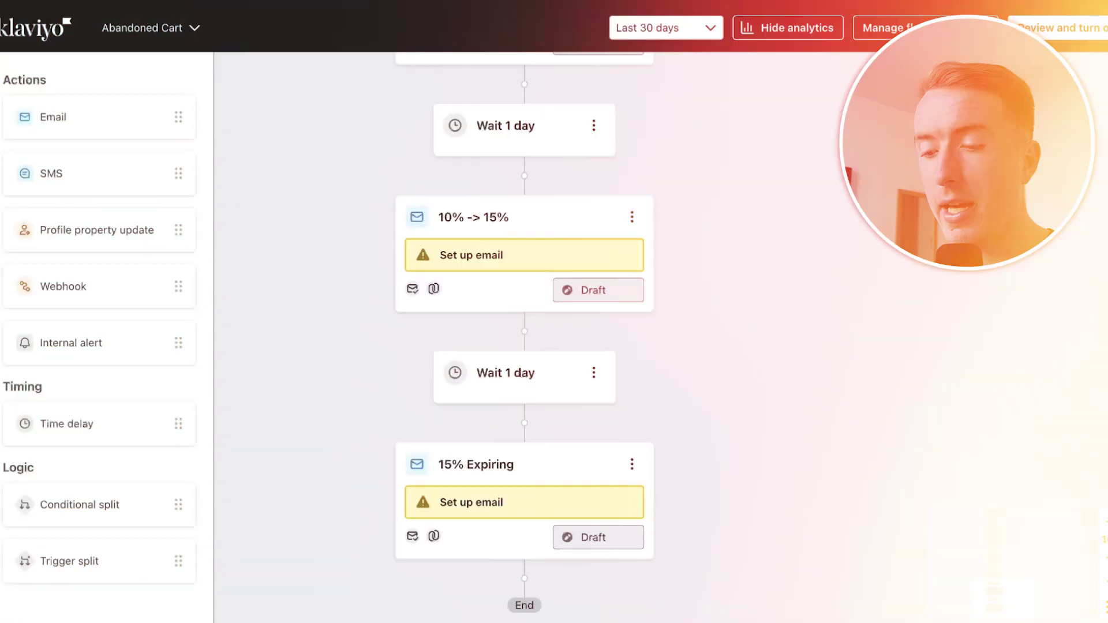
# Add a conditional split directly below the Nudge email, with the condition that the person can receive SMS marketing
pyautogui.scroll(-1, 562, 289)
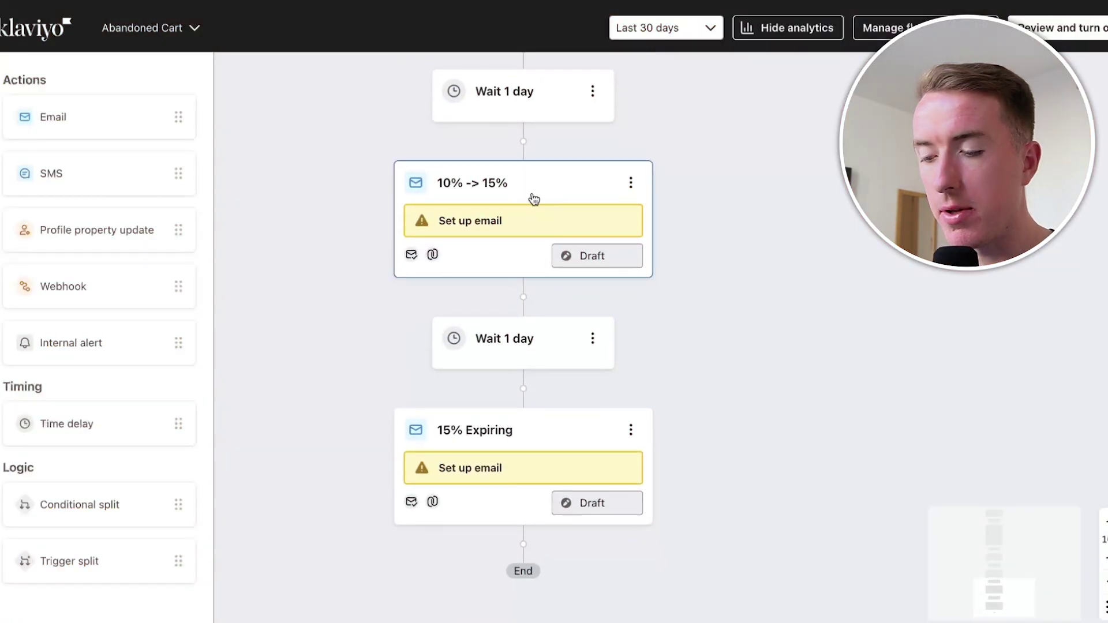
pyautogui.scroll(10, 292, 223)
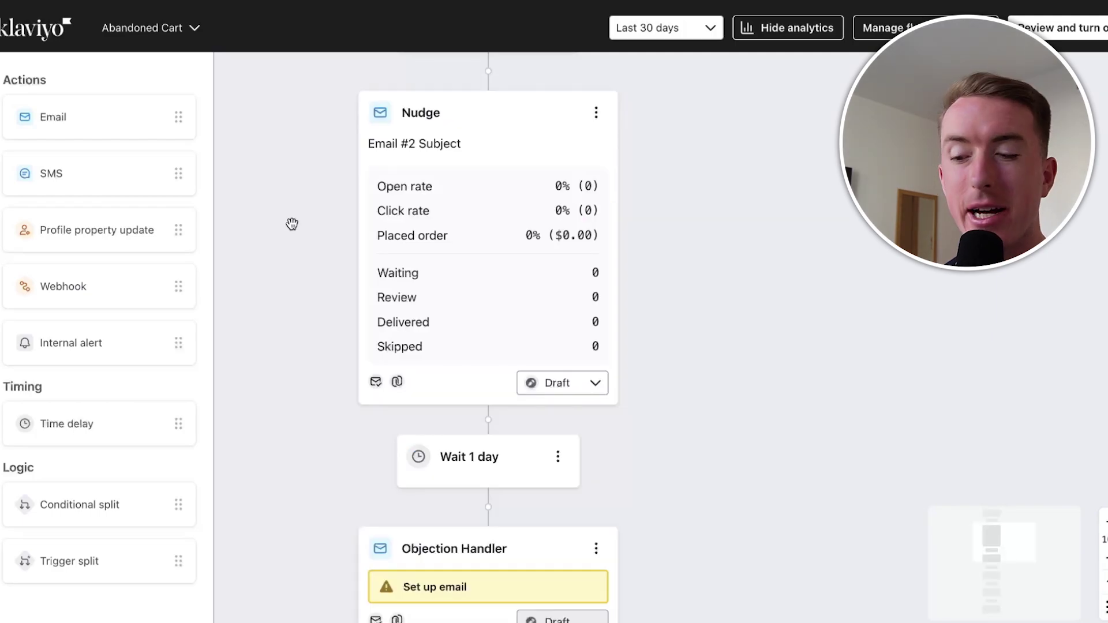
pyautogui.moveTo(85, 212); pyautogui.dragTo(586, 453)
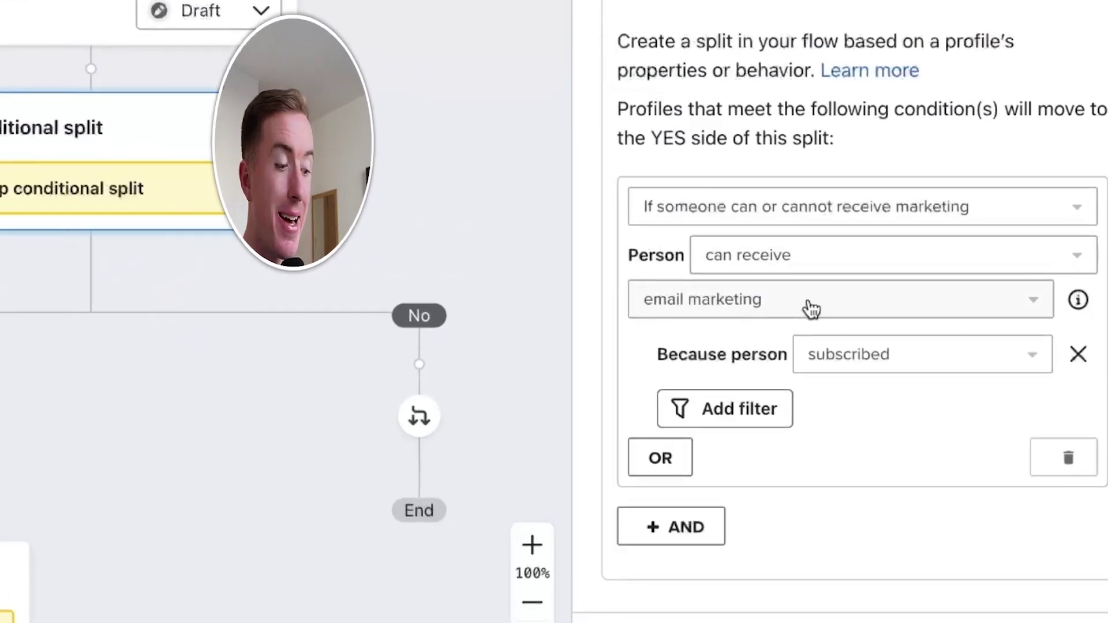
pyautogui.click(796, 303)
pyautogui.click(725, 375)
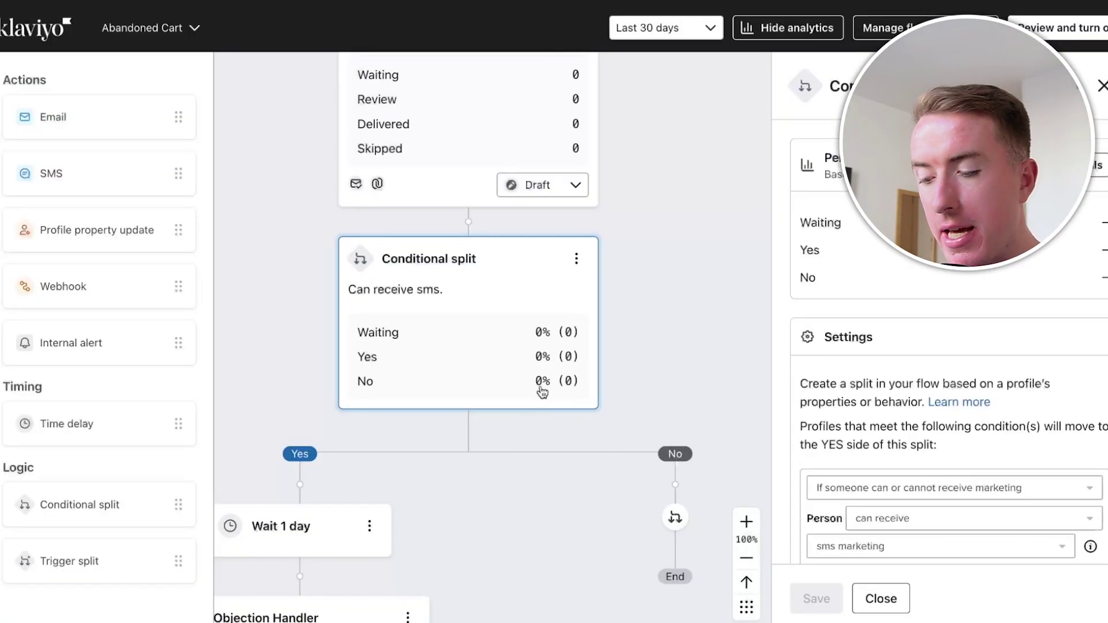
# Add an SMS message at the start of the split's Yes branch, above the 1-day wait, and look through its settings
pyautogui.moveTo(237, 420); pyautogui.dragTo(220, 395)
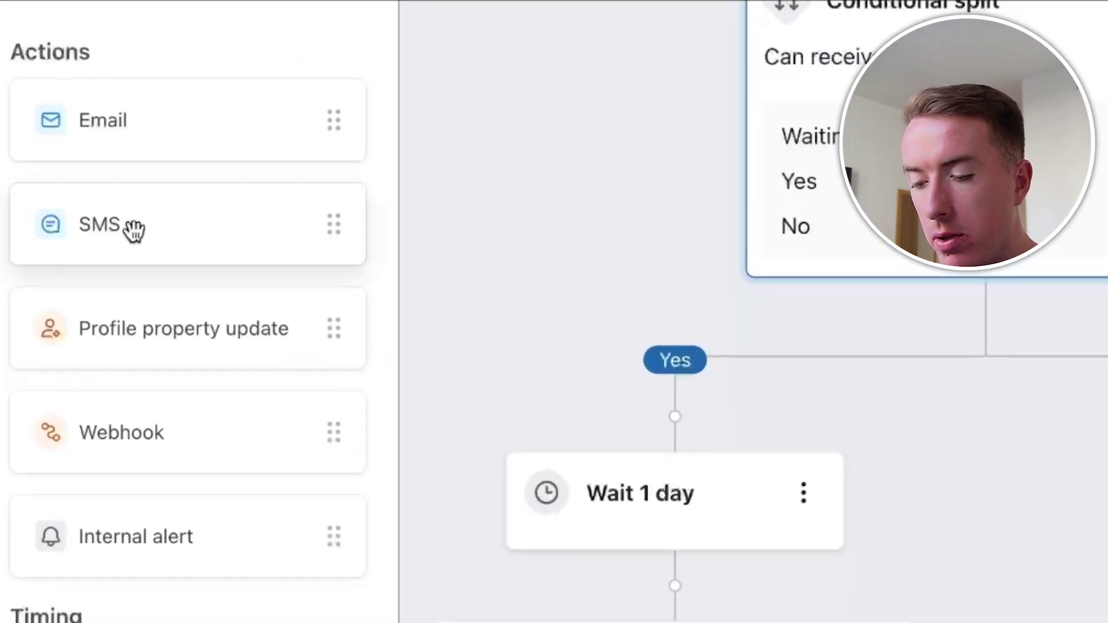
pyautogui.moveTo(134, 230); pyautogui.dragTo(371, 180)
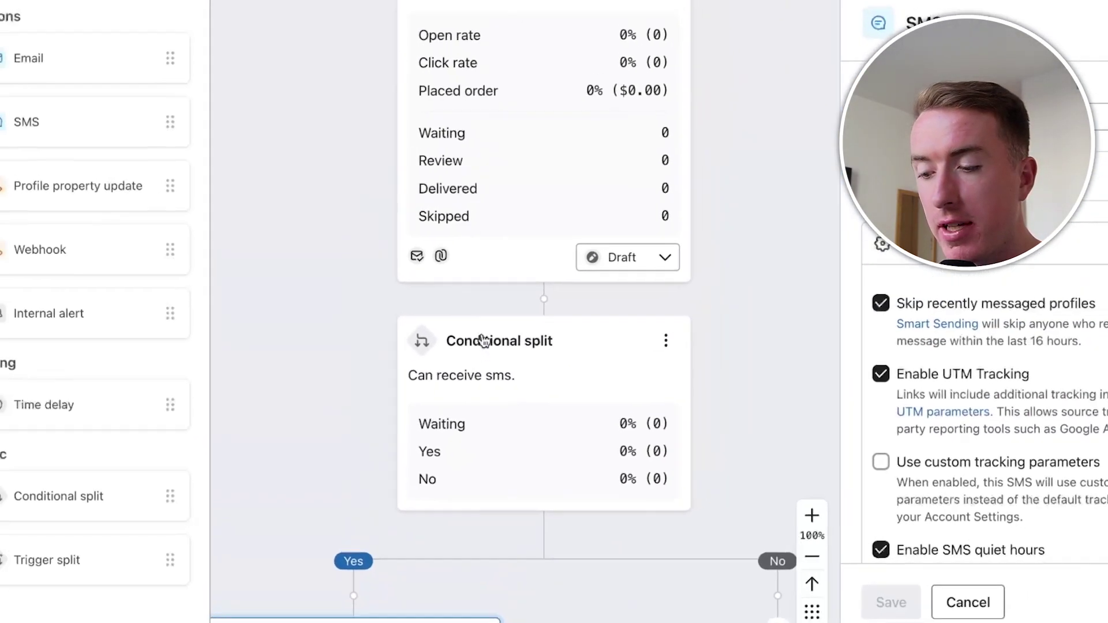
pyautogui.scroll(-3, 456, 367)
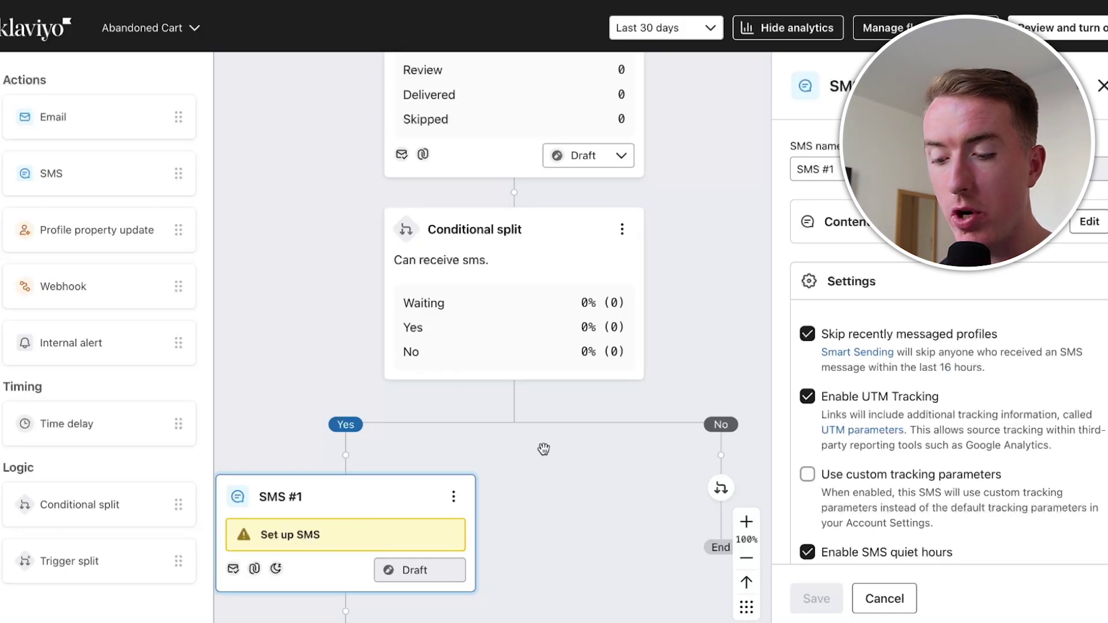
pyautogui.scroll(-2, 410, 513)
pyautogui.scroll(-4, 947, 404)
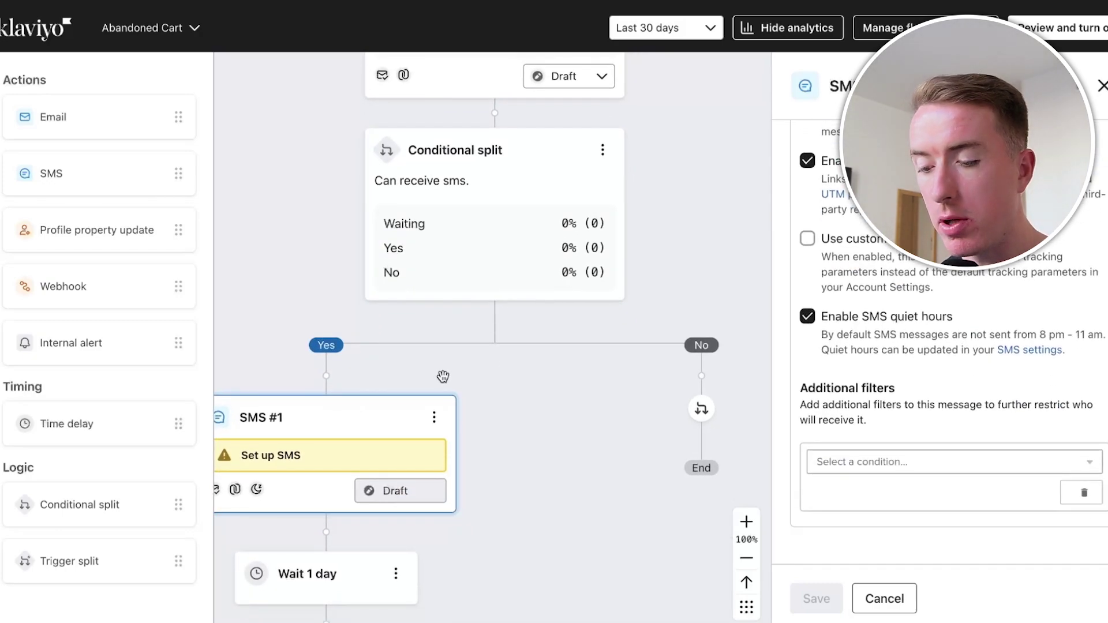
# Rejoin the split's No branch with the Yes branch between SMS #1 and the 1-day wait
pyautogui.hscroll(-1, 442, 376)
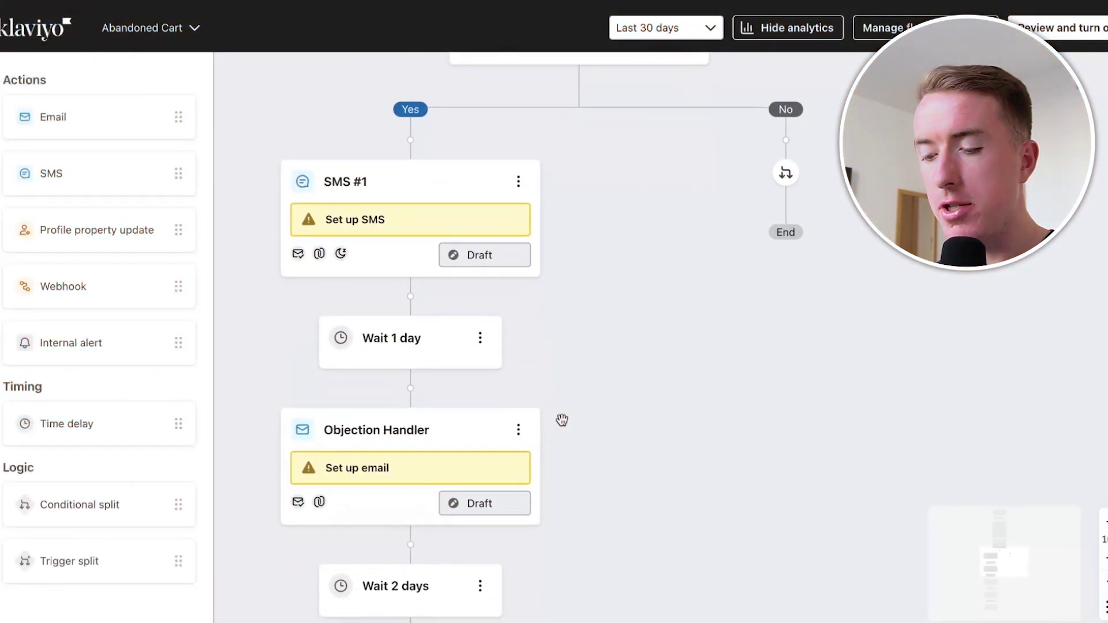
pyautogui.scroll(-1, 611, 294)
pyautogui.scroll(2, 612, 295)
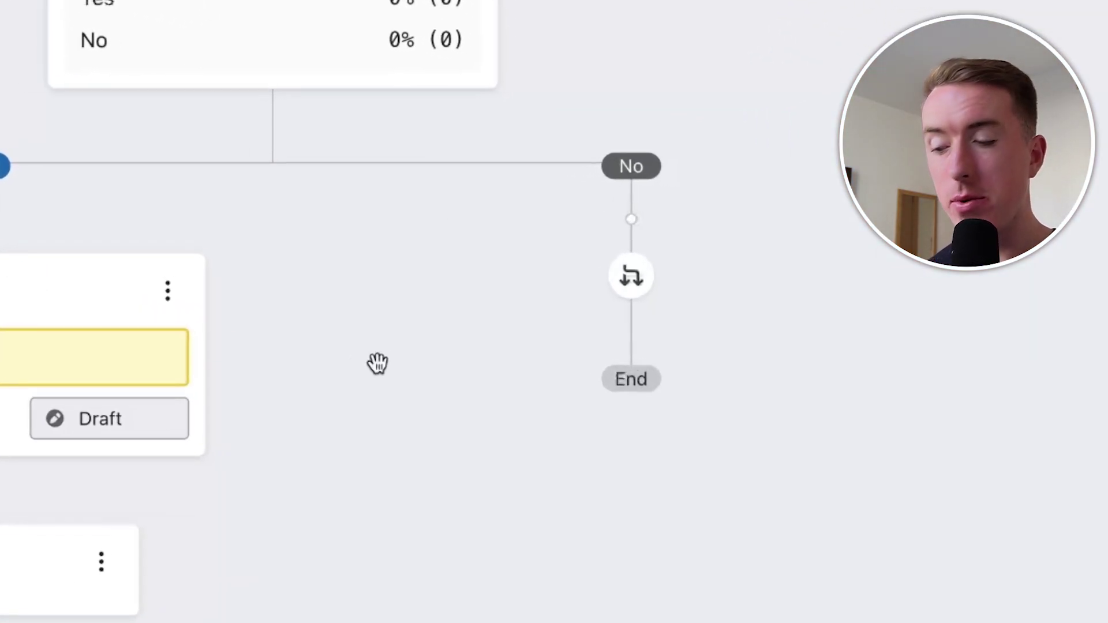
pyautogui.moveTo(580, 296); pyautogui.dragTo(294, 350)
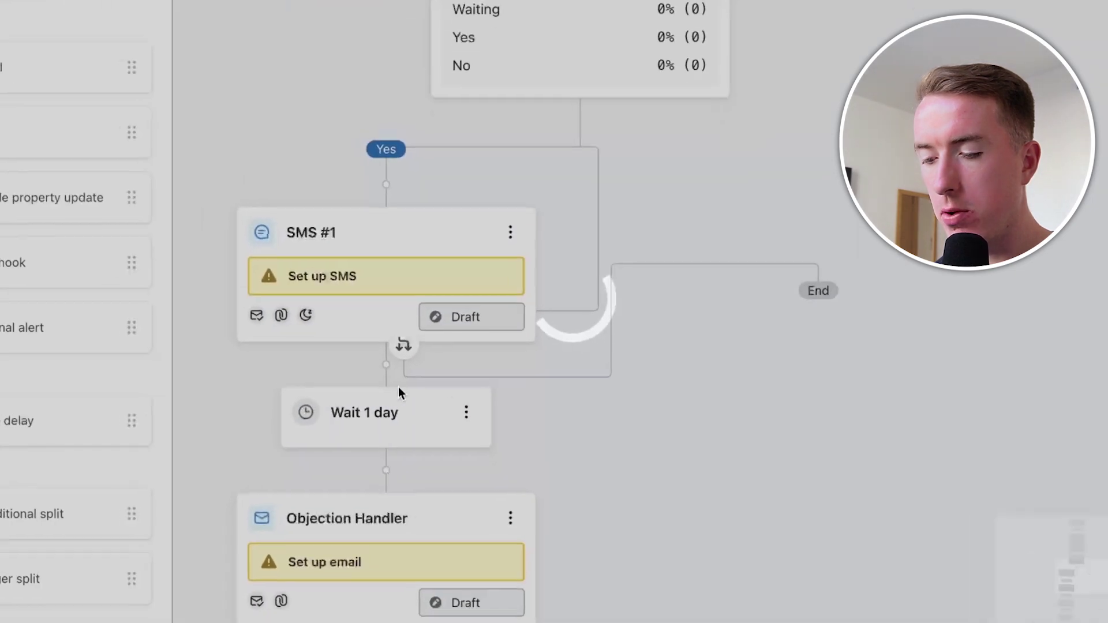
pyautogui.scroll(1, 614, 347)
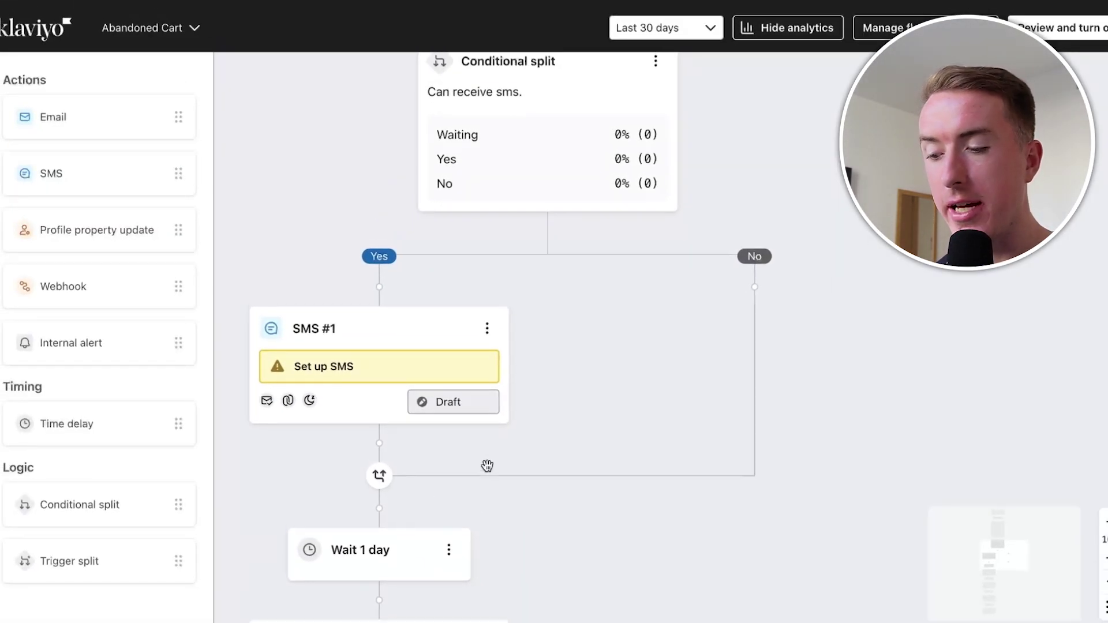
pyautogui.scroll(3, 487, 466)
pyautogui.scroll(1, 489, 472)
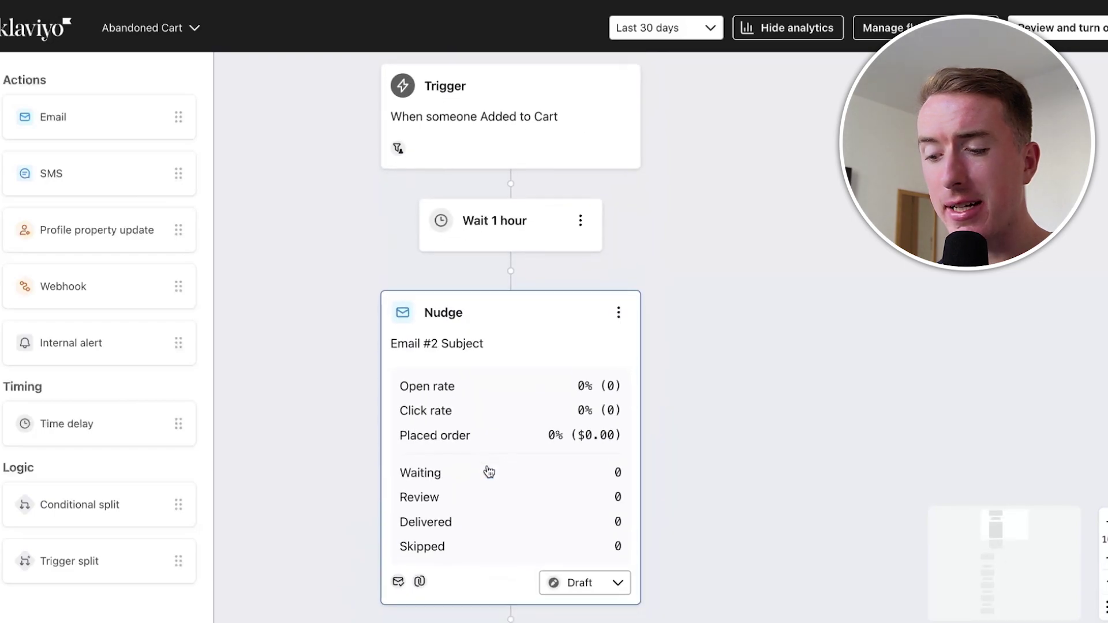
pyautogui.scroll(-5, 489, 472)
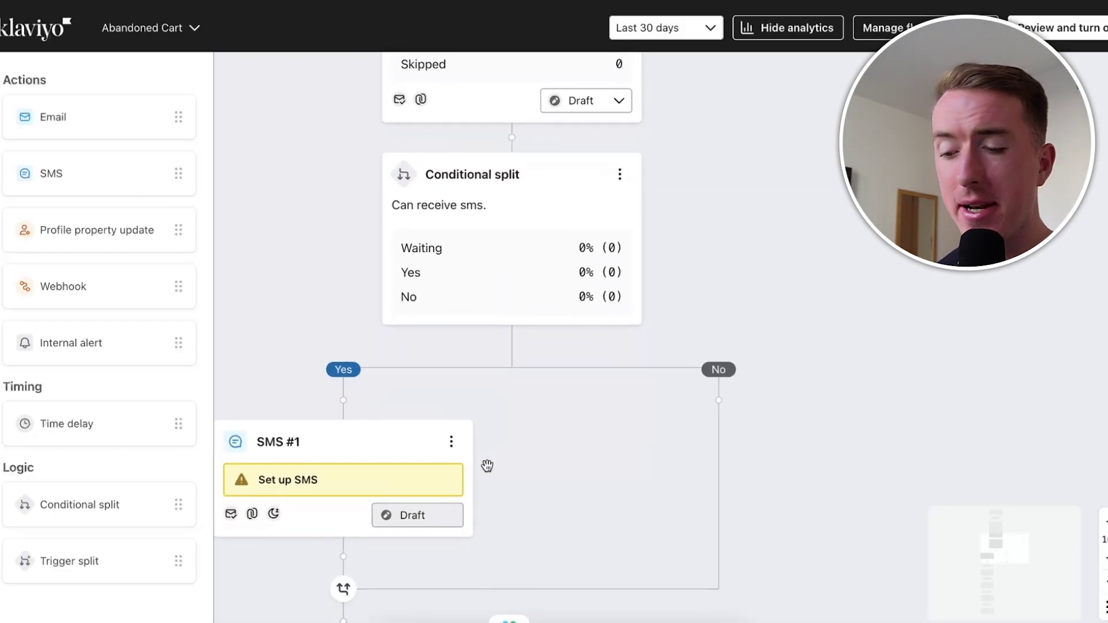